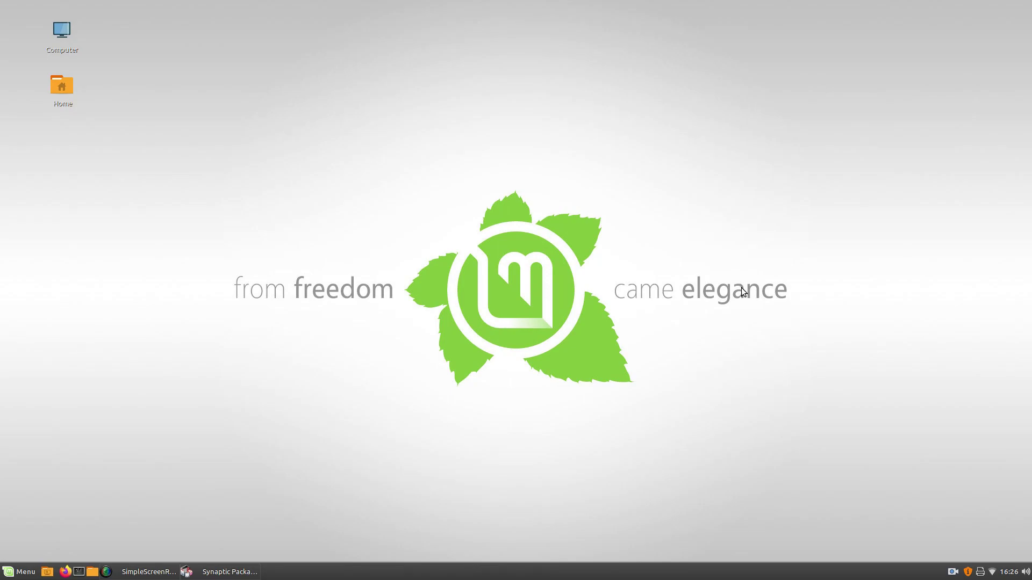
# - Restore the Synaptic window from the taskbar and drag it to the screen centre
pyautogui.click(247, 571)
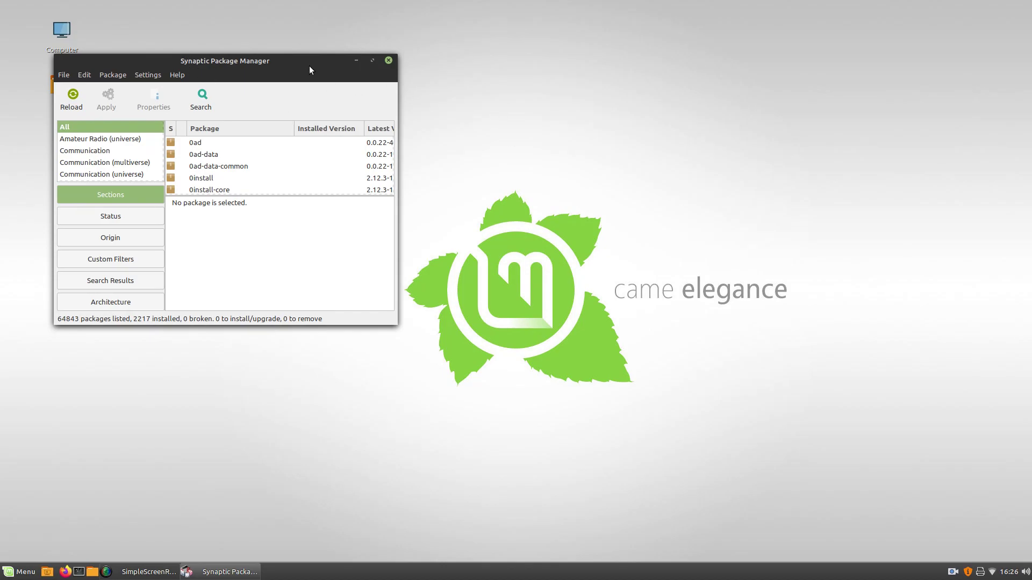
pyautogui.moveTo(307, 70); pyautogui.dragTo(583, 142)
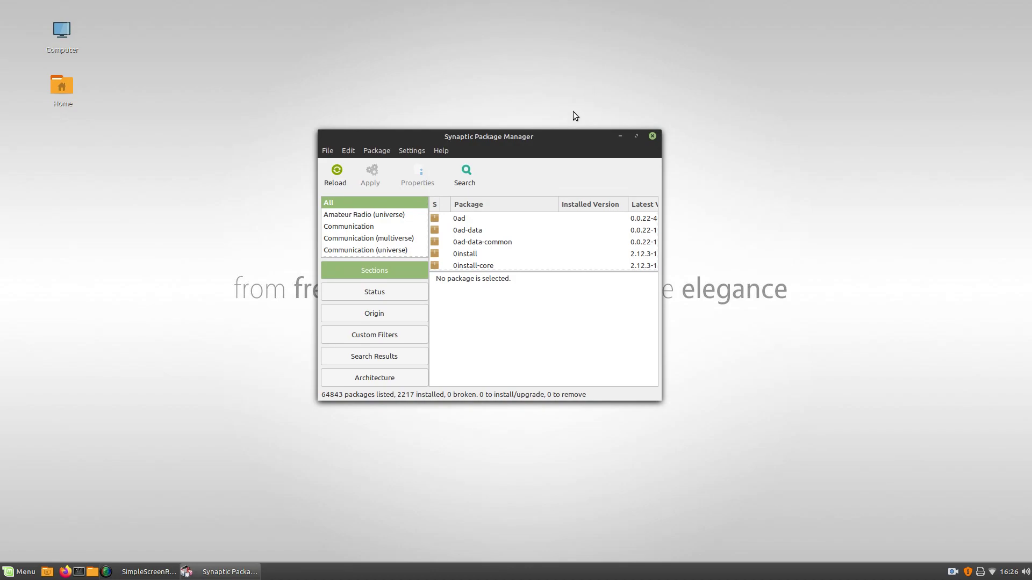
pyautogui.moveTo(485, 143); pyautogui.dragTo(531, 147)
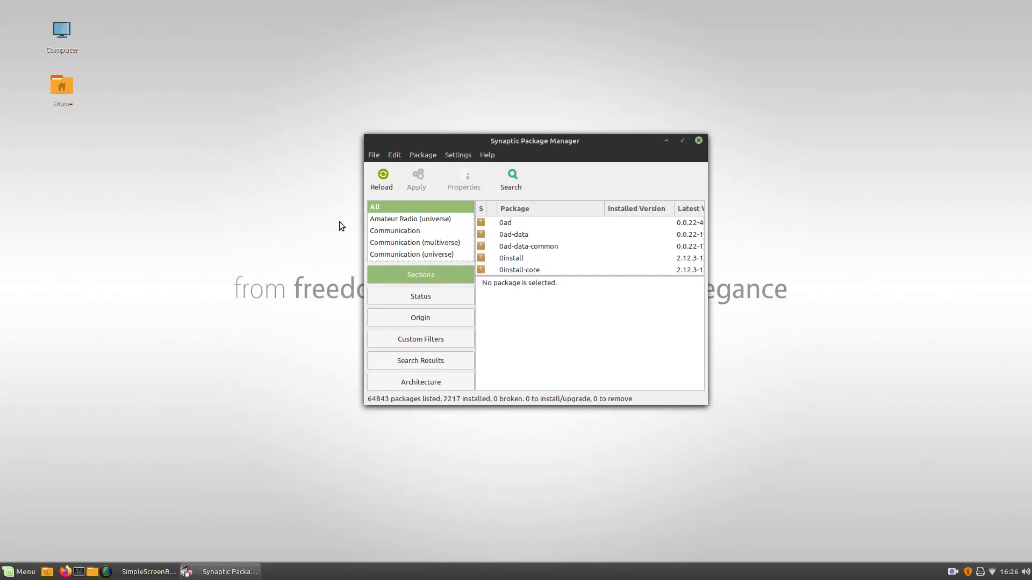
# - Maximise the Synaptic window and briefly list Amateur Radio (universe) before returning to all packages
pyautogui.doubleClick(564, 140)
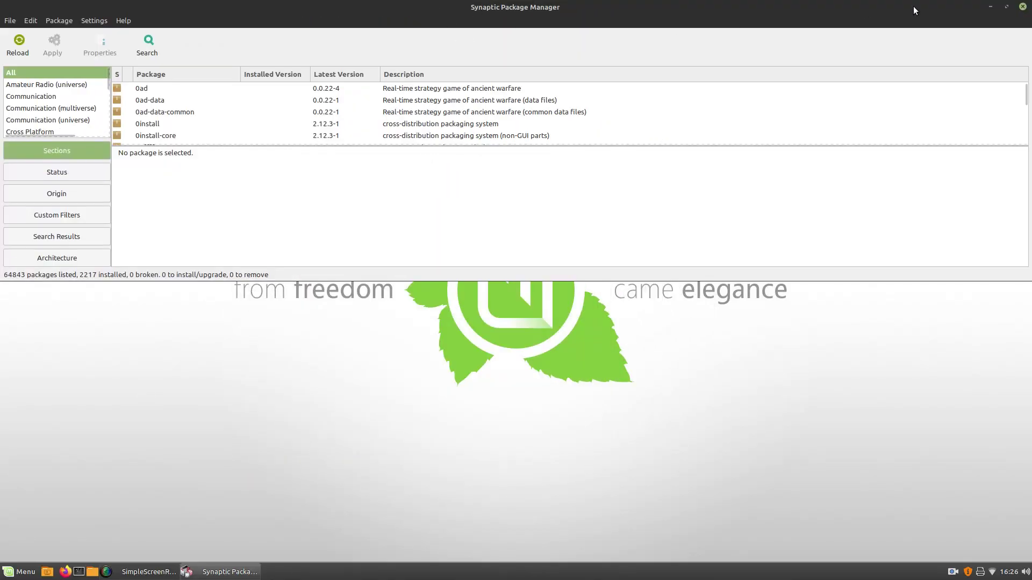
pyautogui.click(1006, 7)
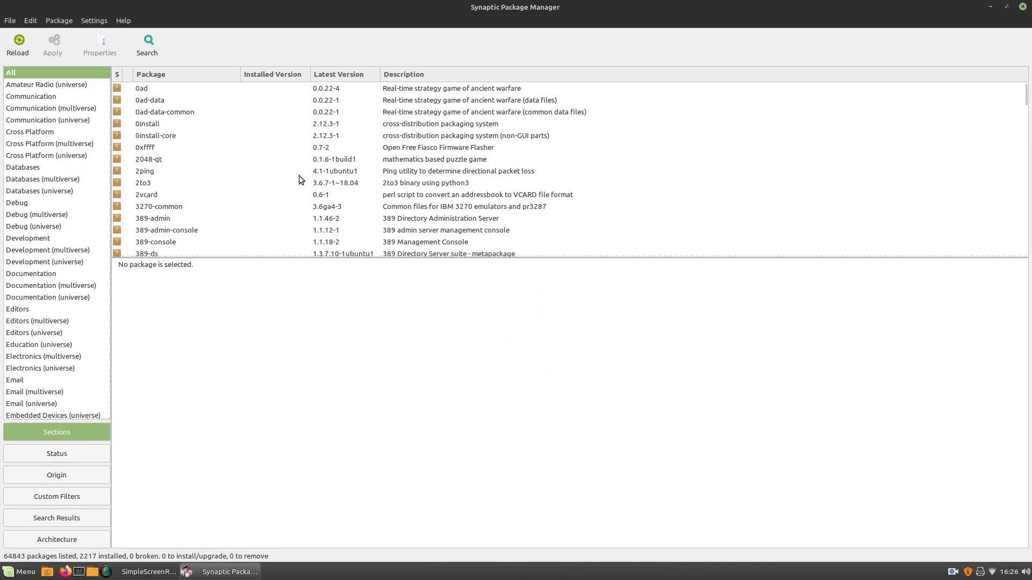
pyautogui.click(69, 84)
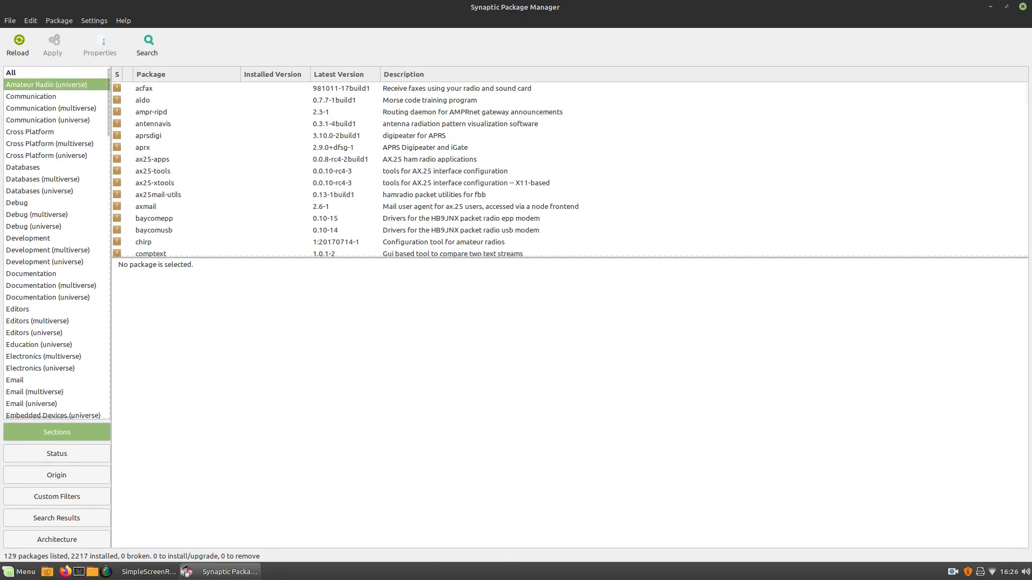
pyautogui.press('Up')
# - Scroll up and down the Sections list to locate the Email section
pyautogui.scroll(-20, 35, 139)
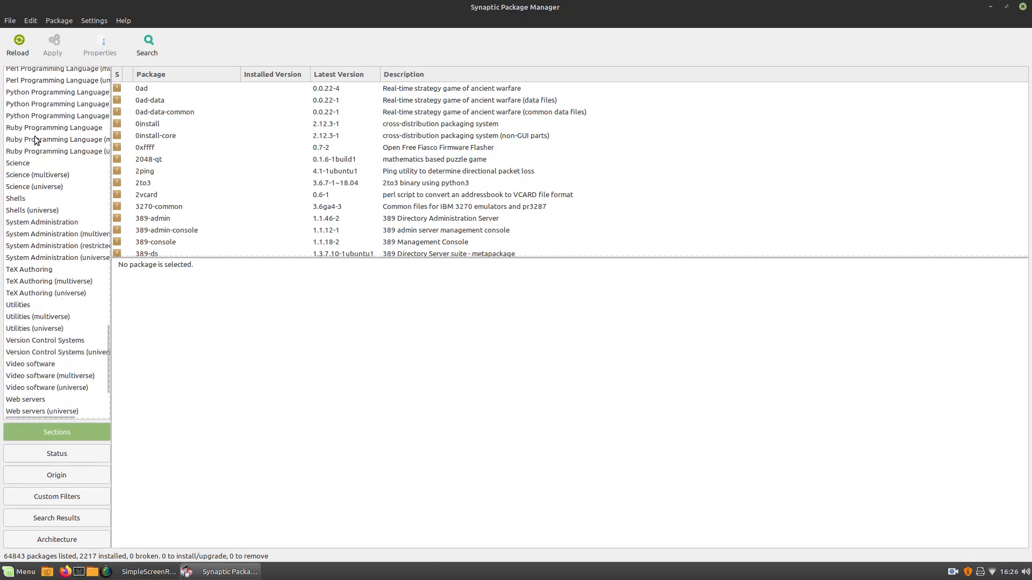
pyautogui.scroll(13, 33, 203)
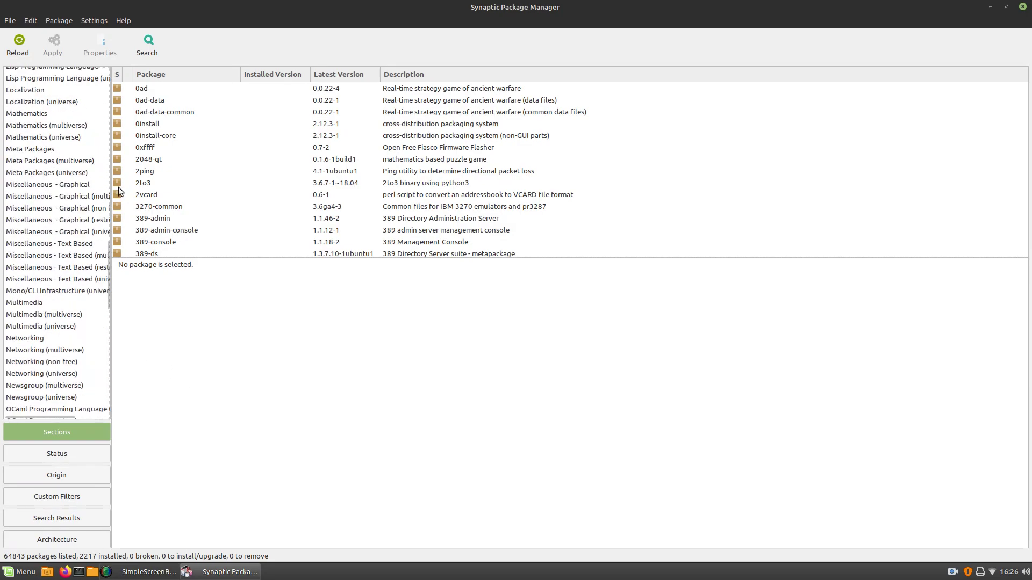
pyautogui.scroll(15, 32, 188)
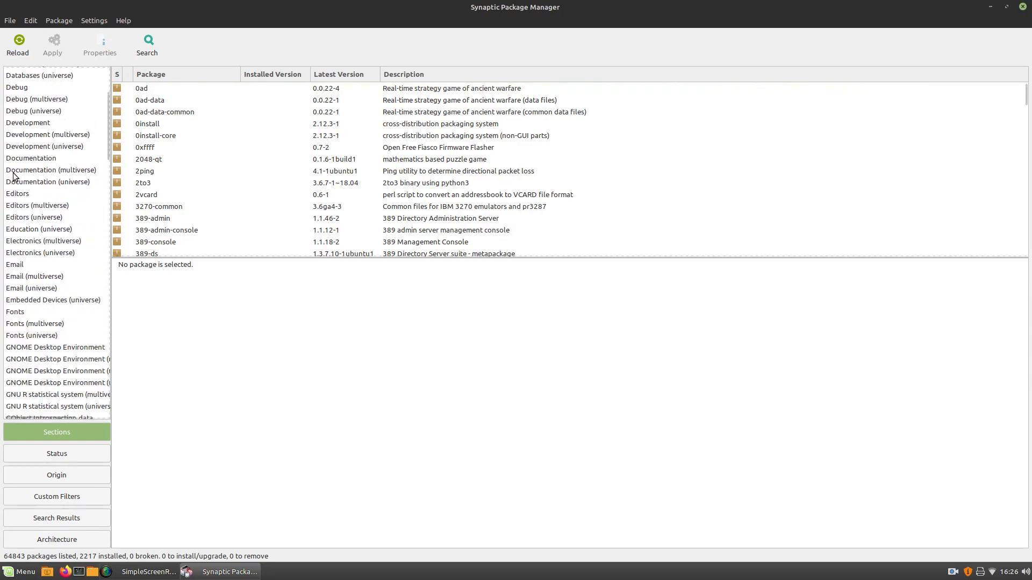
pyautogui.scroll(5, 14, 177)
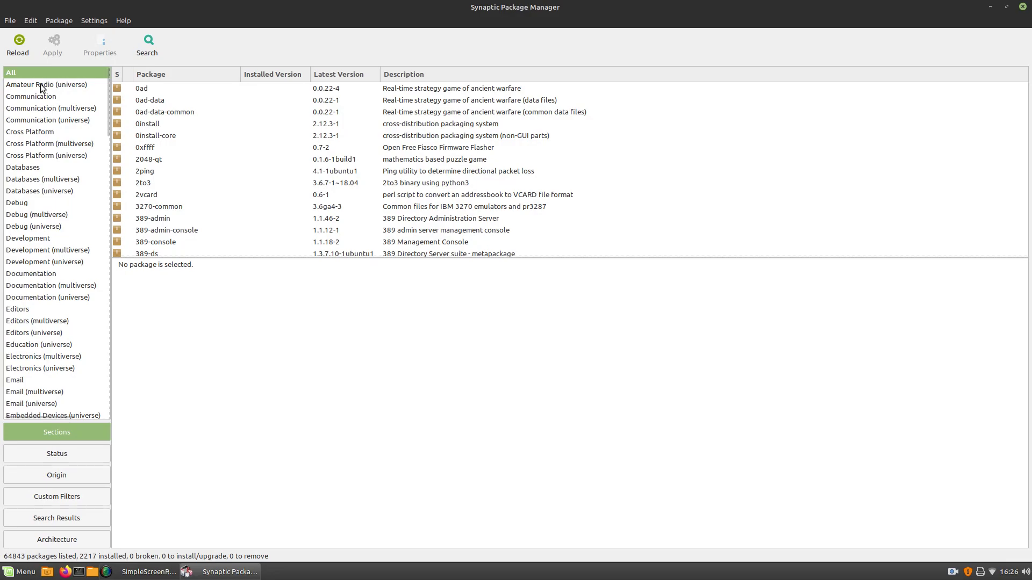
pyautogui.scroll(-15, 42, 87)
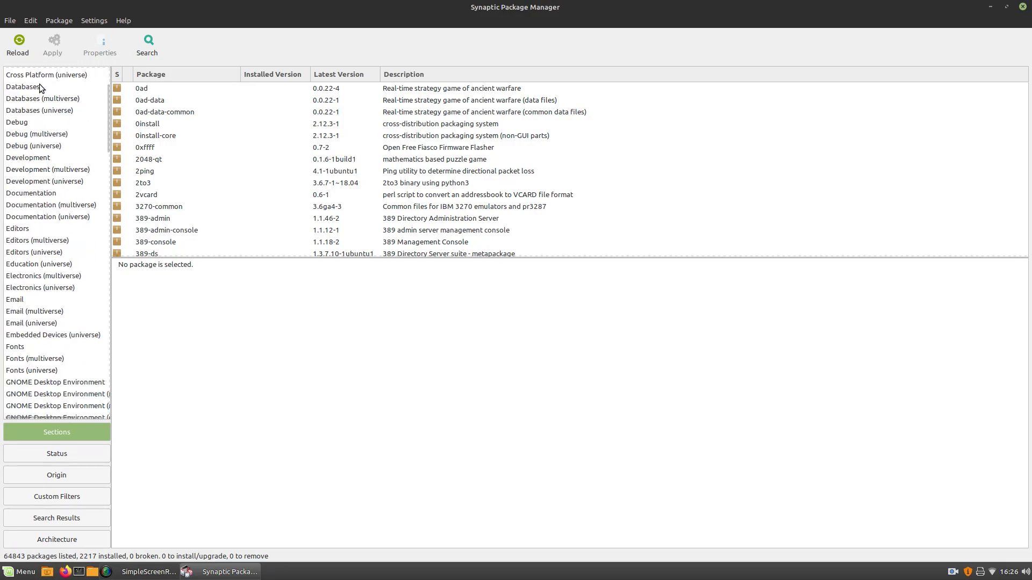
pyautogui.scroll(-15, 35, 135)
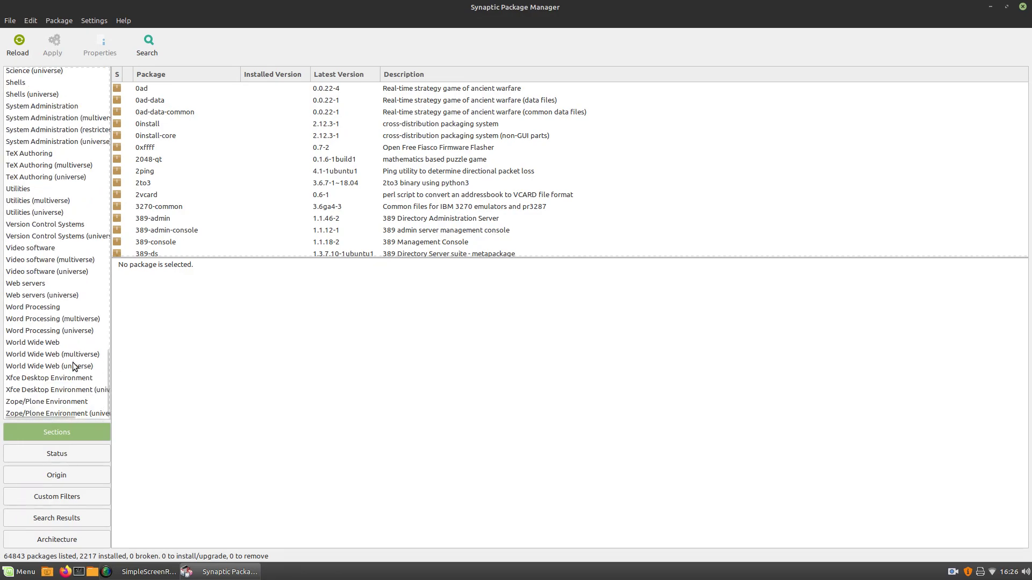
pyautogui.scroll(20, 81, 387)
pyautogui.scroll(10, 49, 388)
pyautogui.scroll(-3, 41, 252)
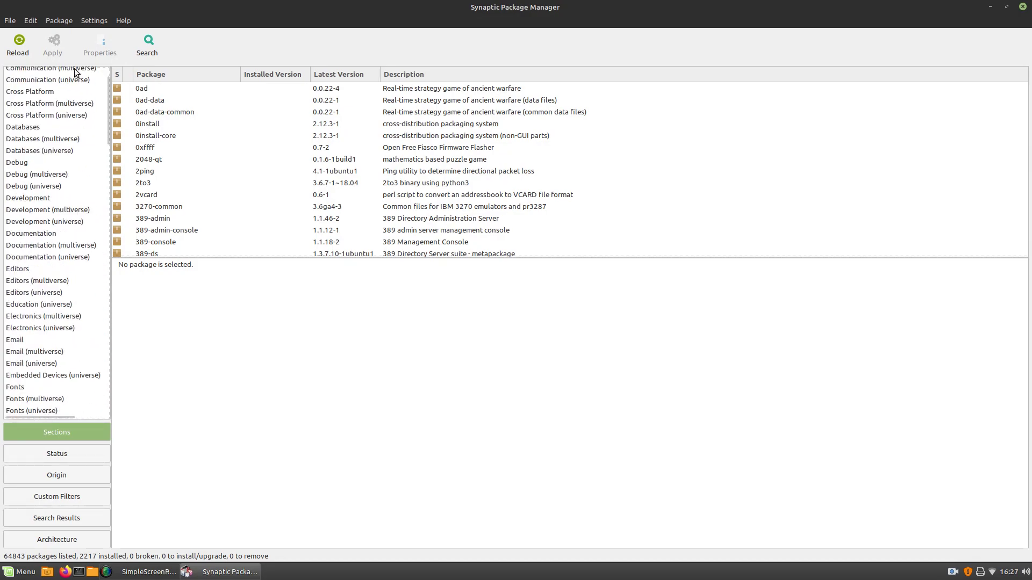
pyautogui.scroll(3, 65, 160)
pyautogui.scroll(-6, 65, 161)
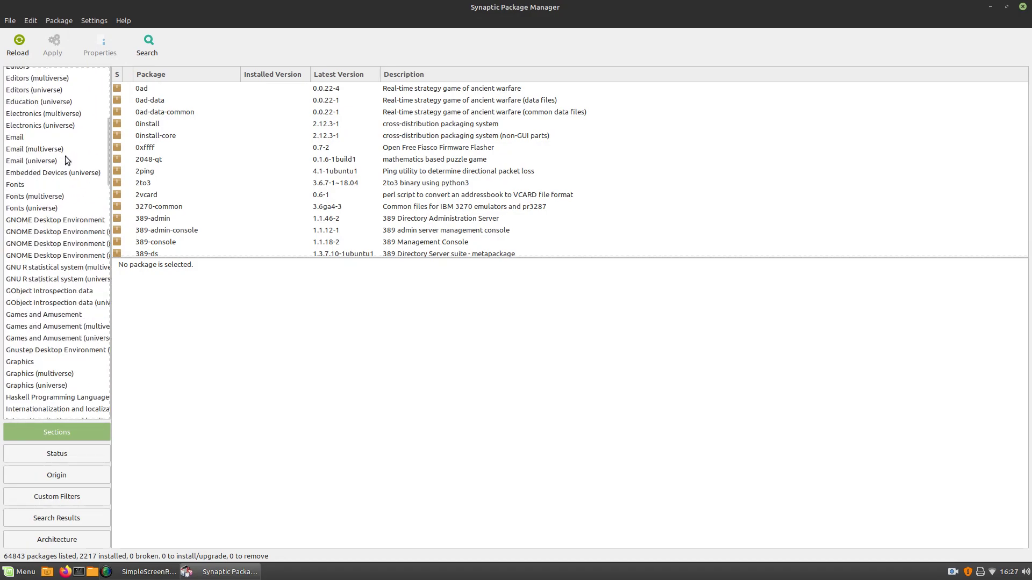
# - Compare the Email and Email (multiverse) sections and show thunderbird's description
pyautogui.click(16, 138)
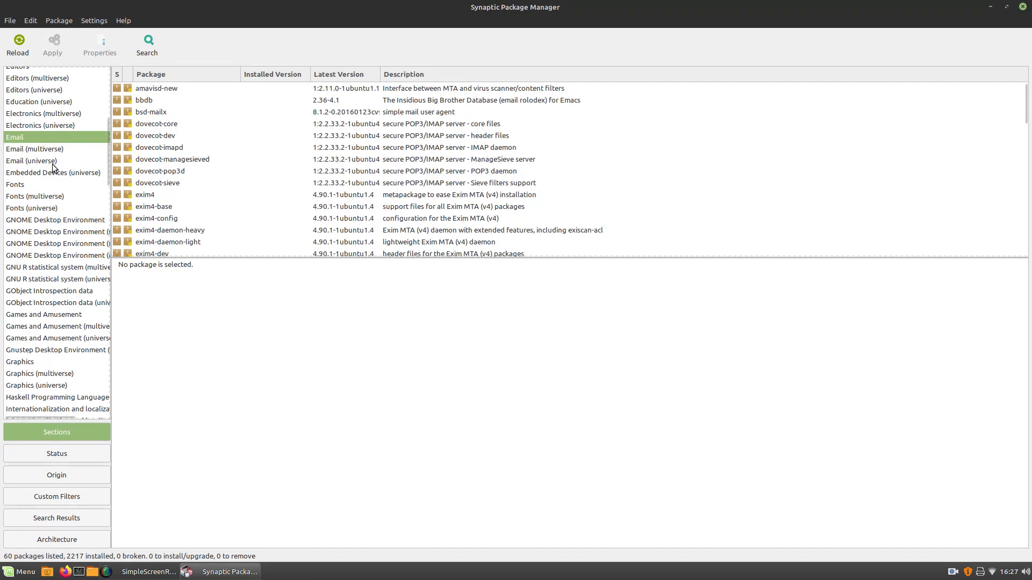
pyautogui.click(46, 148)
pyautogui.click(45, 141)
pyautogui.scroll(-8, 209, 137)
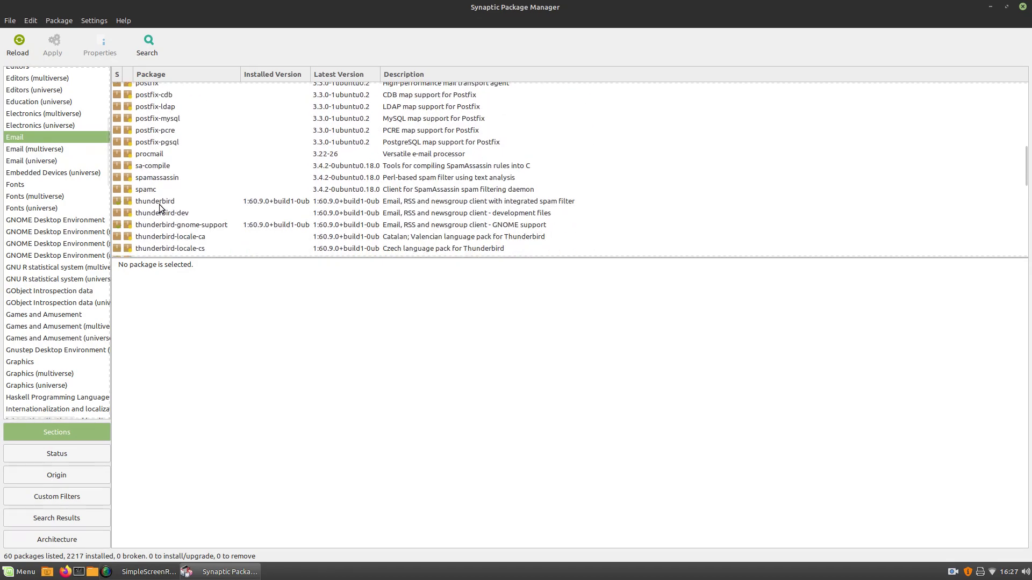
pyautogui.click(160, 203)
pyautogui.scroll(-5, 48, 225)
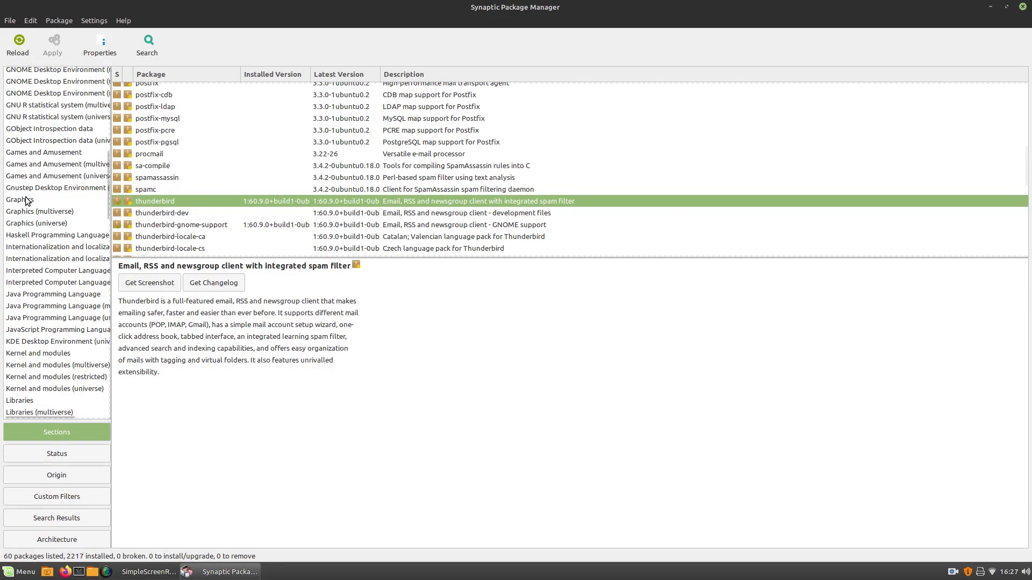
# - Filter to the Graphics section and scroll through its 16 packages
pyautogui.click(27, 205)
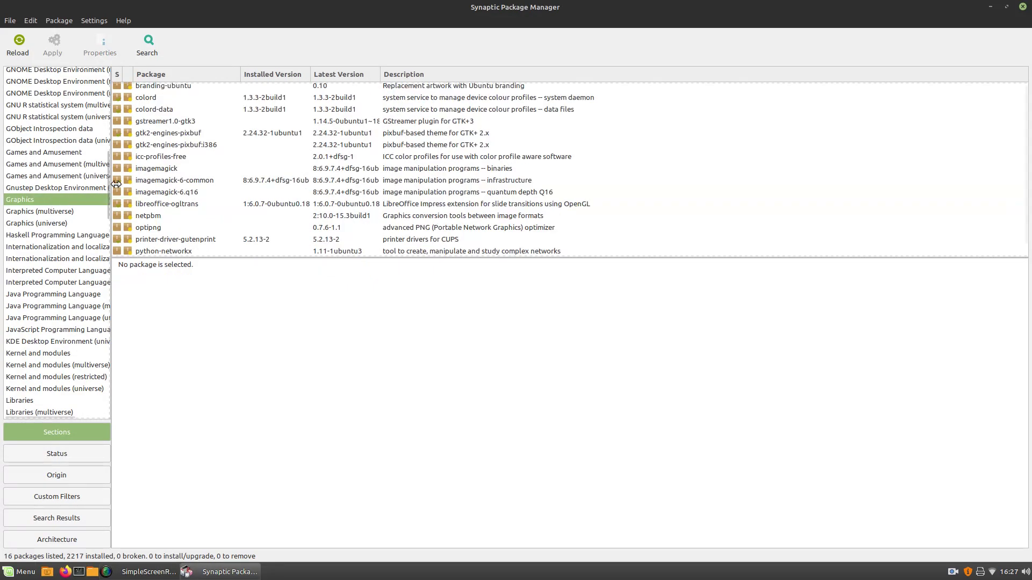
pyautogui.scroll(-1, 253, 170)
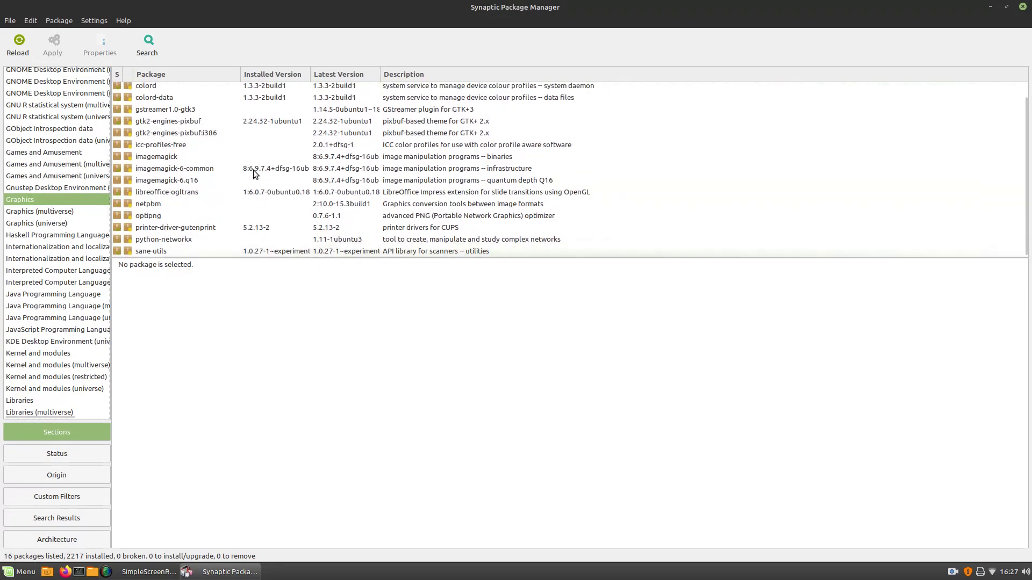
pyautogui.scroll(1, 152, 215)
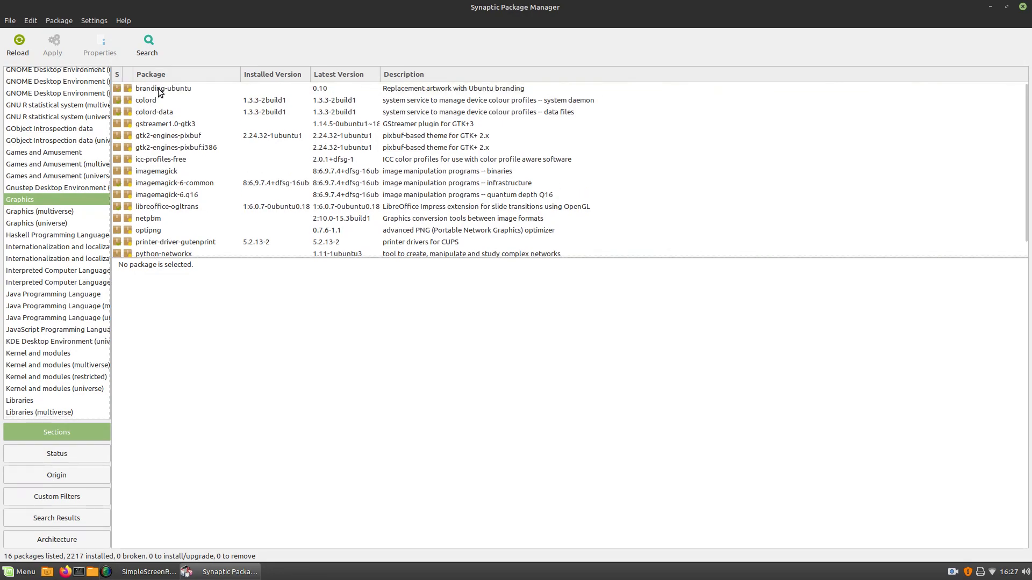
pyautogui.scroll(-1, 189, 164)
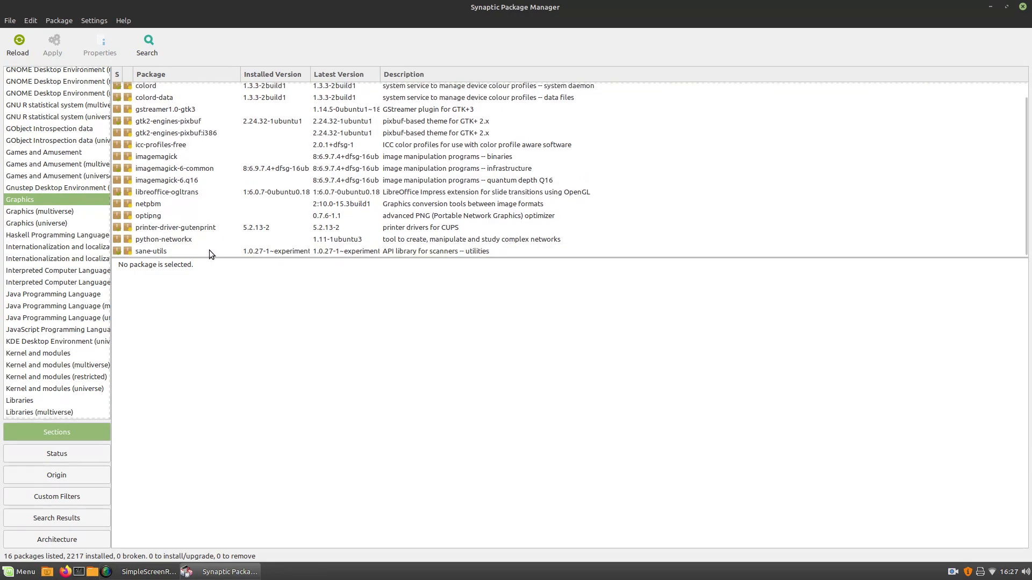
pyautogui.scroll(1, 153, 118)
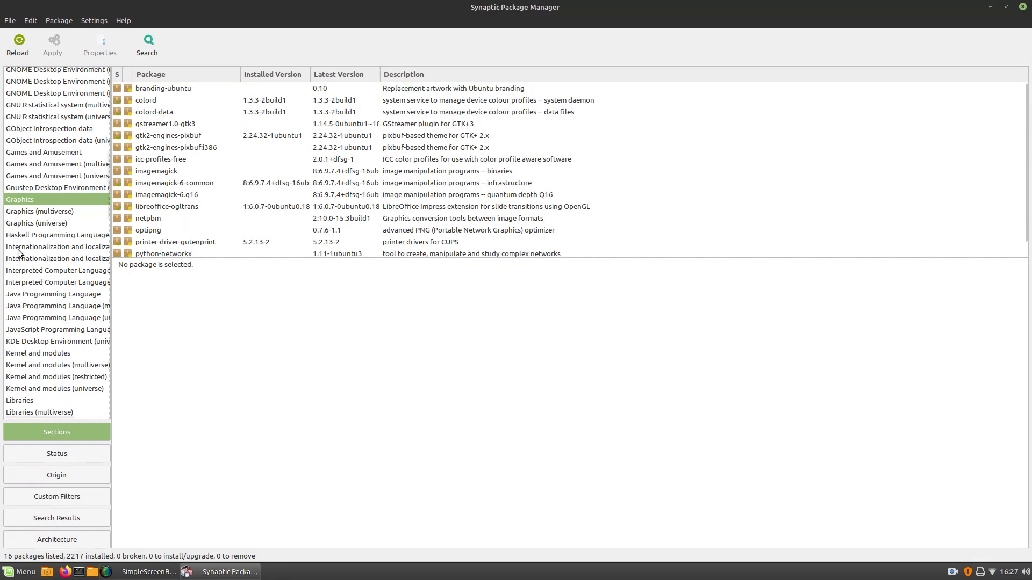
pyautogui.scroll(-4, 21, 255)
pyautogui.scroll(-12, 22, 254)
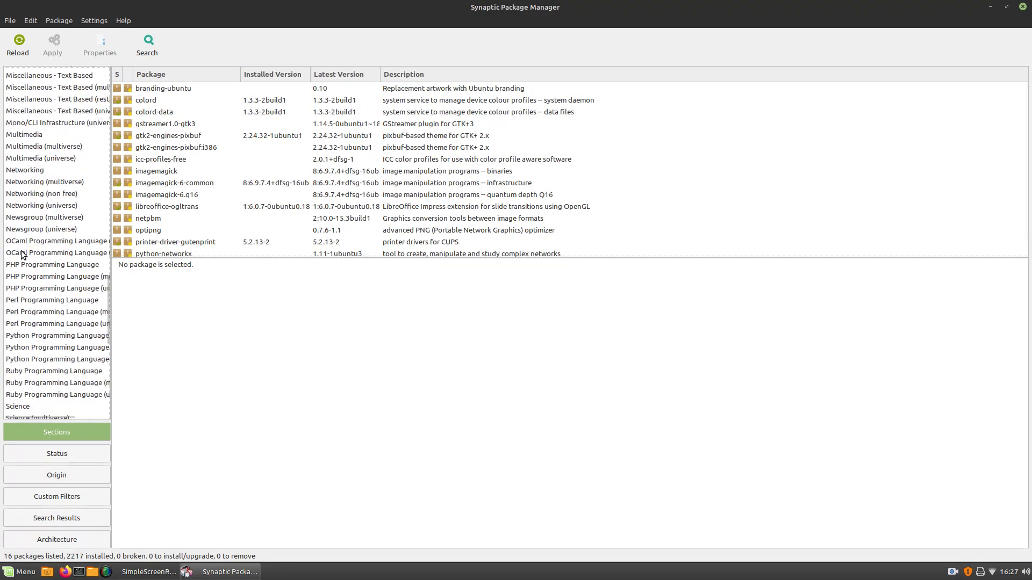
pyautogui.scroll(20, 21, 255)
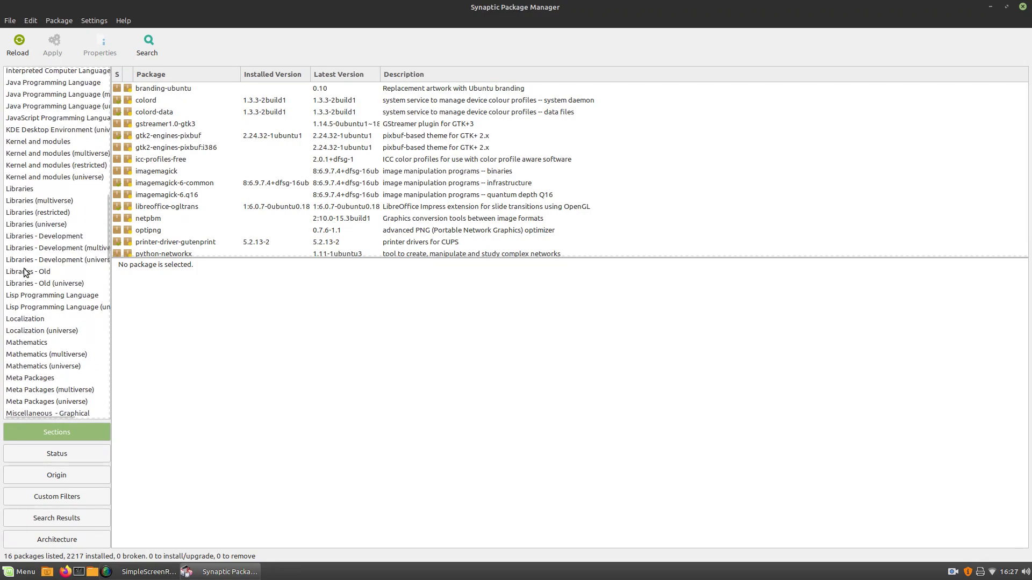
pyautogui.scroll(1, 24, 211)
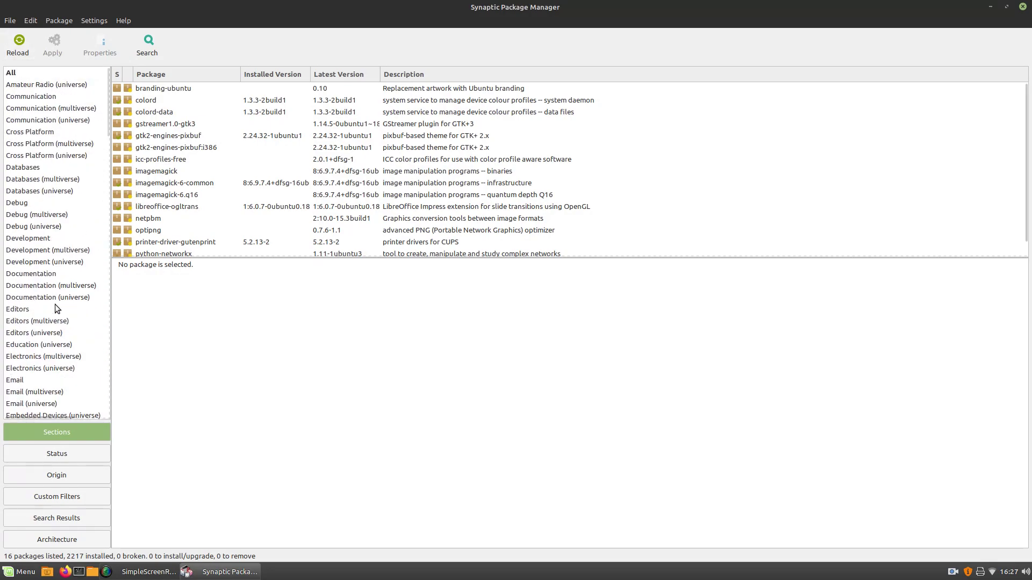
pyautogui.scroll(-15, 81, 295)
pyautogui.scroll(-20, 92, 274)
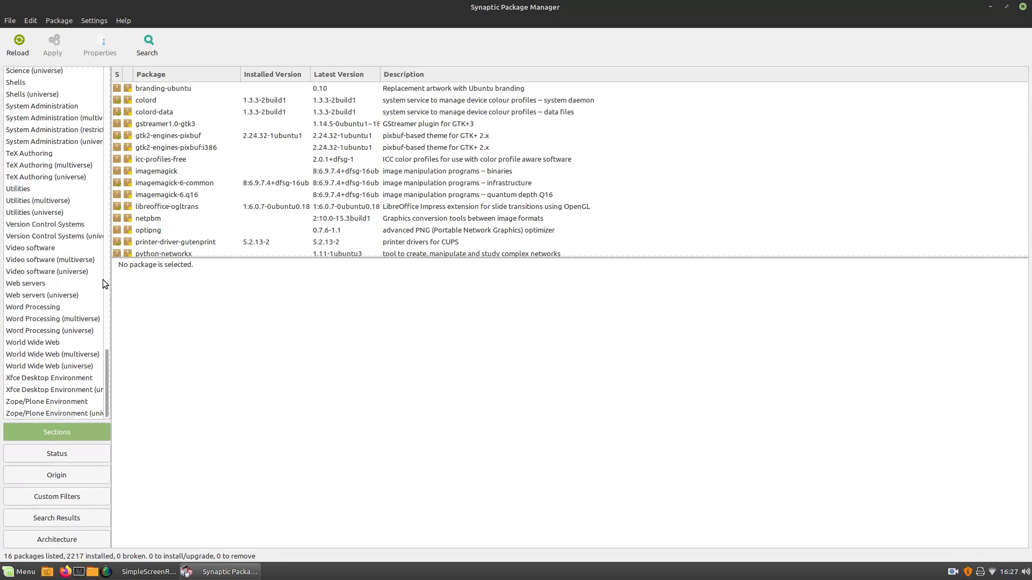
pyautogui.scroll(20, 97, 277)
pyautogui.scroll(5, 11, 113)
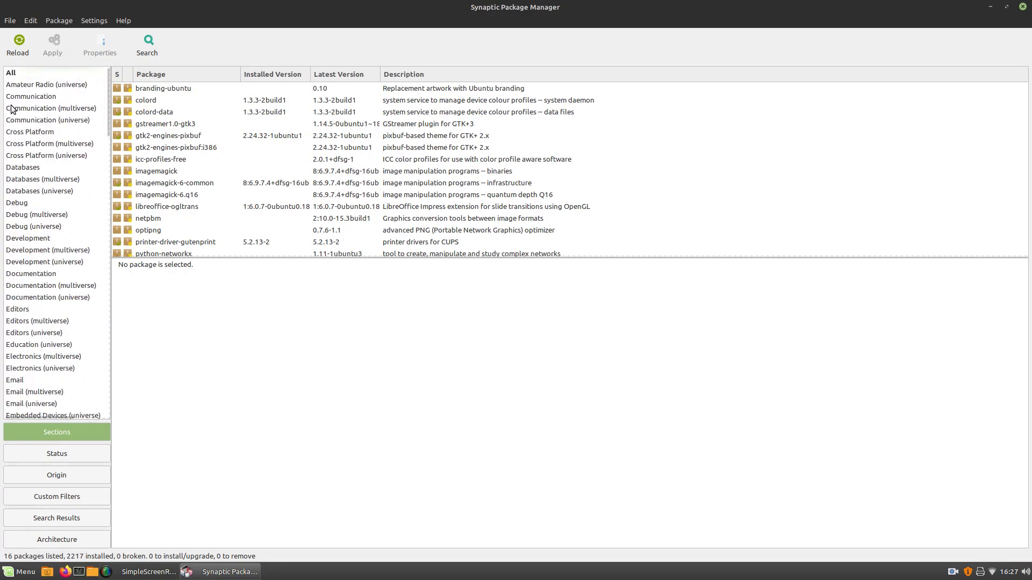
pyautogui.click(134, 34)
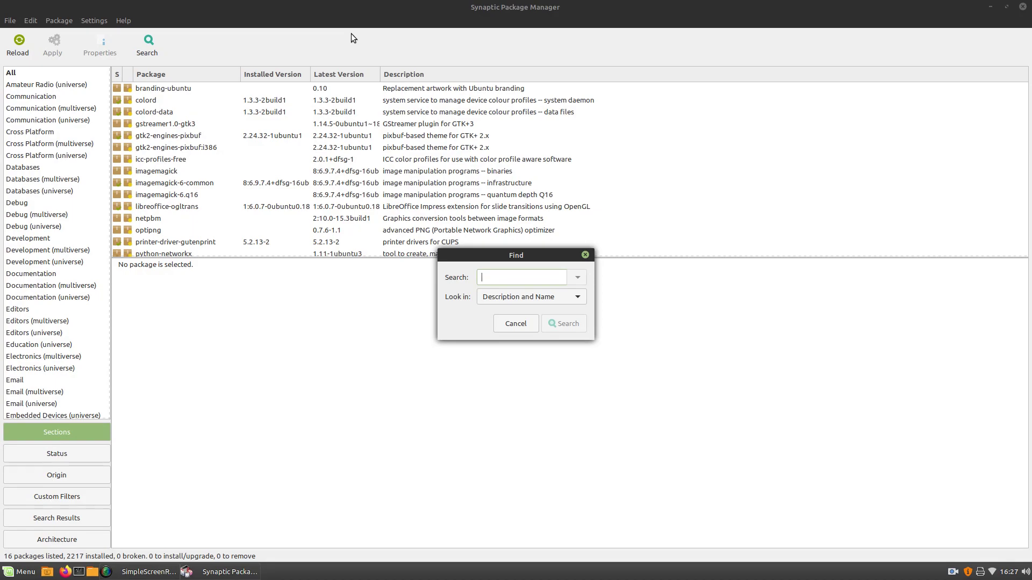
pyautogui.write('libreoffice')
pyautogui.press('Return')
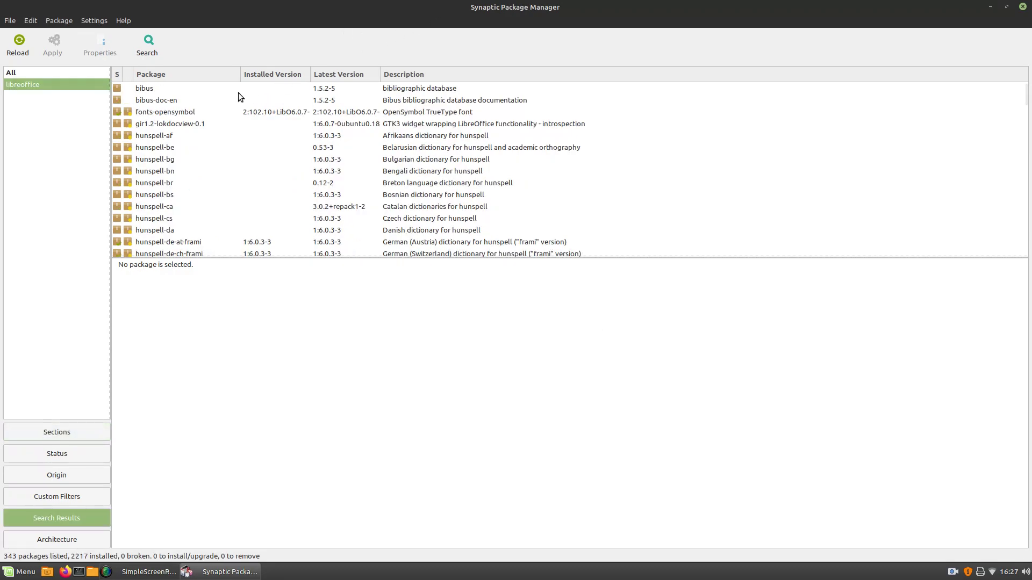
pyautogui.scroll(-8, 167, 161)
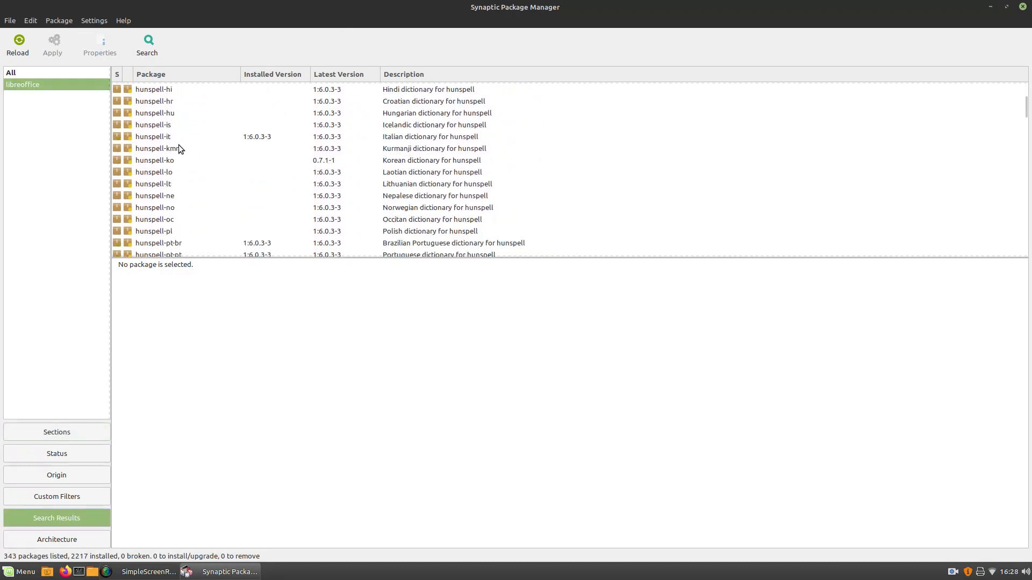
pyautogui.scroll(-15, 181, 144)
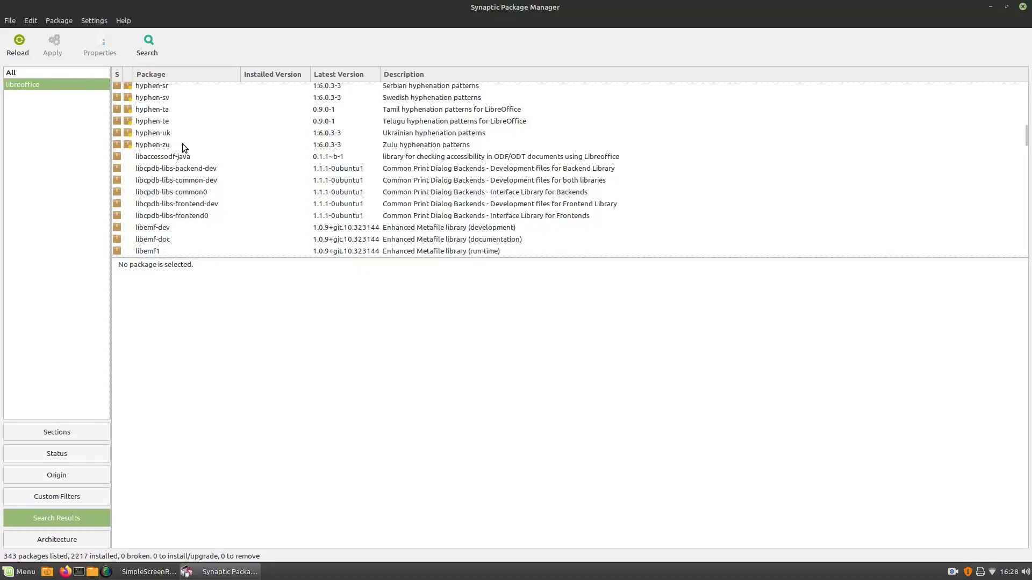
pyautogui.scroll(-10, 183, 145)
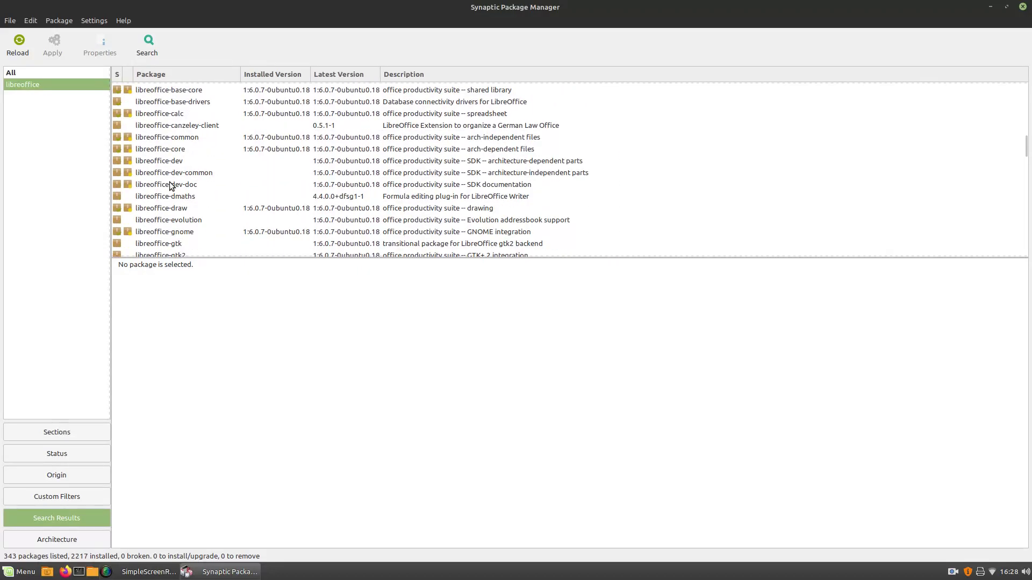
pyautogui.scroll(3, 177, 188)
pyautogui.scroll(-3, 180, 187)
pyautogui.scroll(-2, 181, 186)
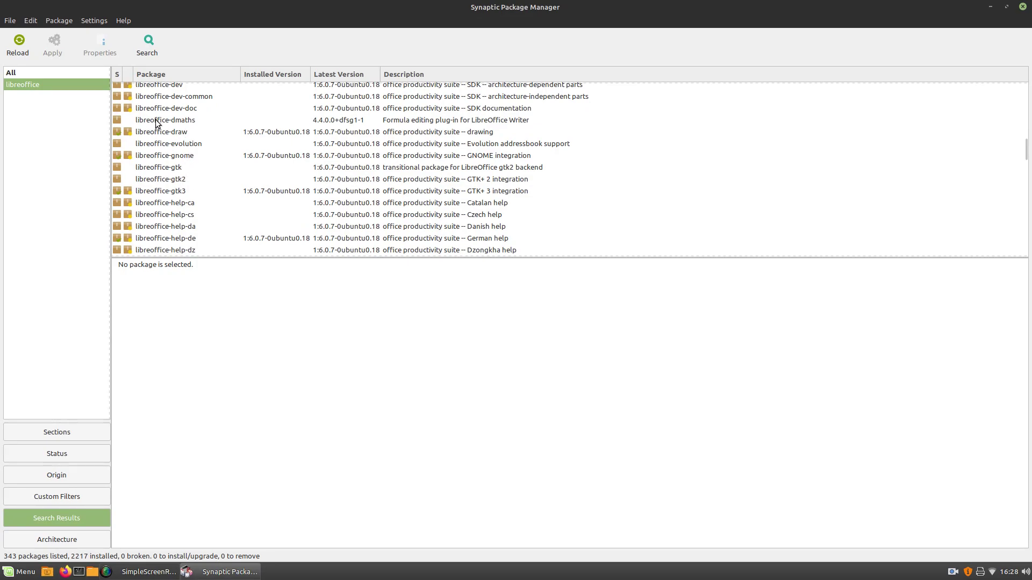
pyautogui.scroll(2, 194, 125)
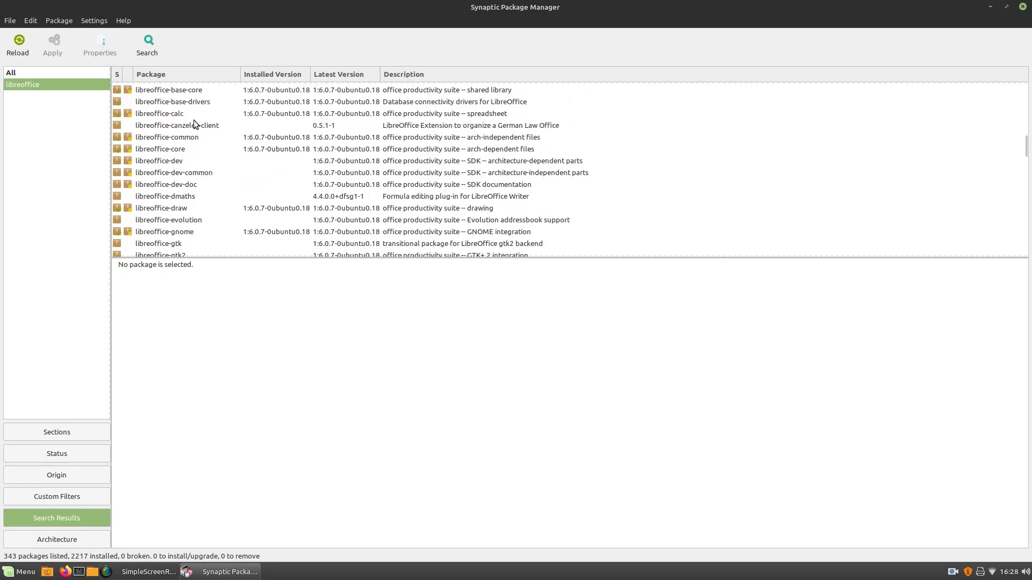
pyautogui.scroll(2, 199, 125)
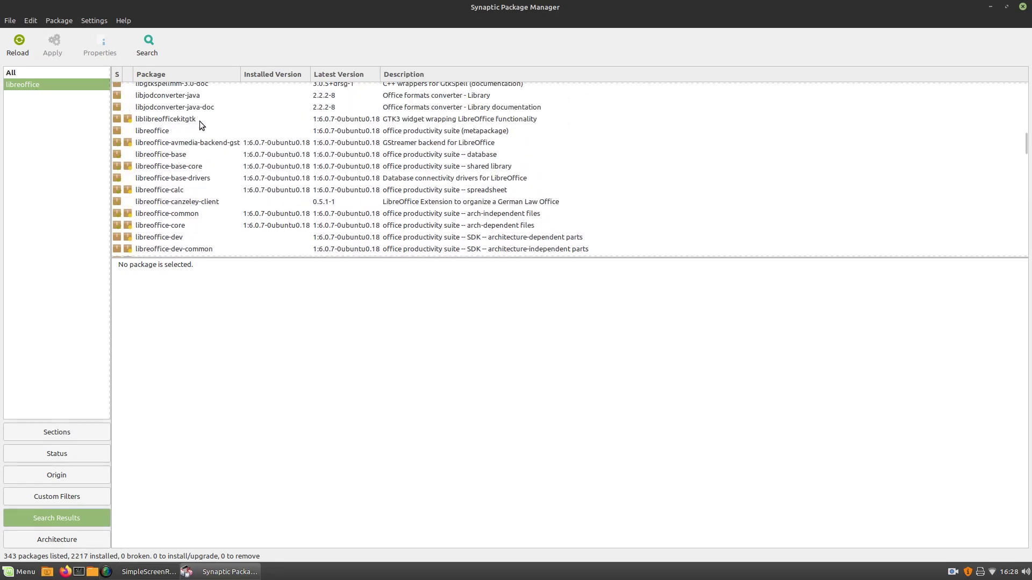
pyautogui.scroll(3, 217, 225)
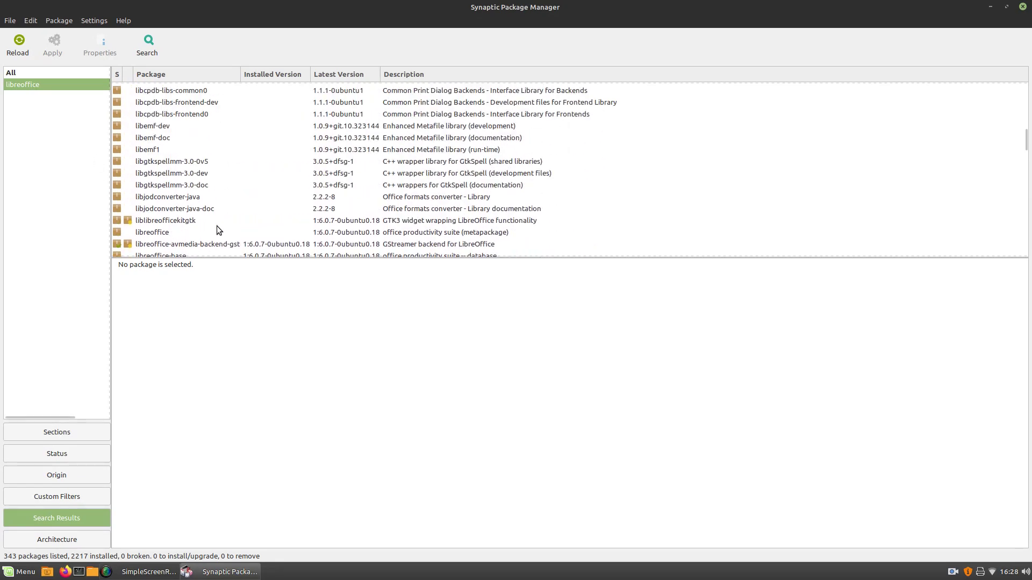
pyautogui.scroll(4, 217, 226)
pyautogui.scroll(-12, 218, 226)
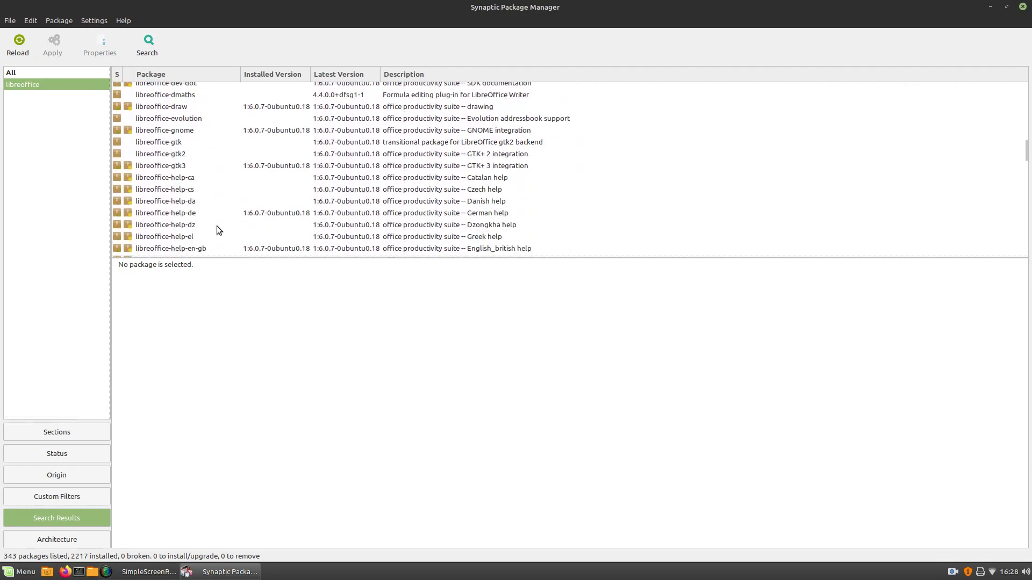
pyautogui.scroll(-15, 217, 226)
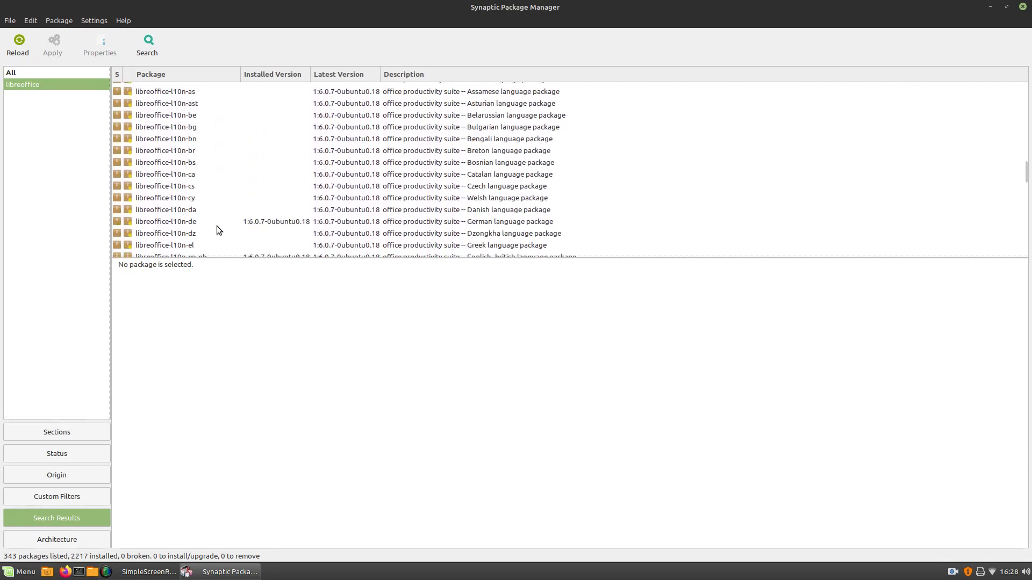
pyautogui.scroll(-15, 217, 226)
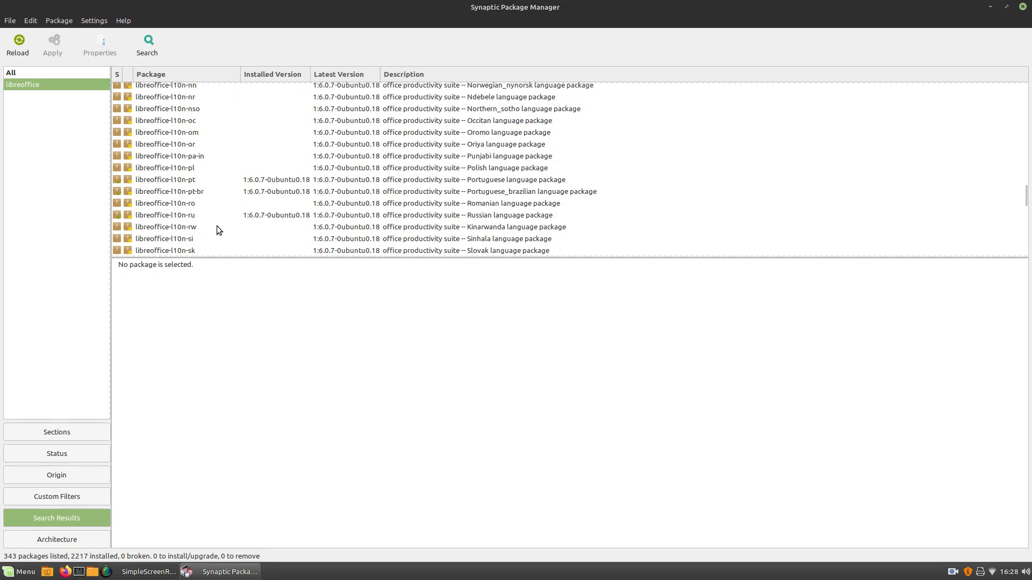
pyautogui.scroll(-15, 217, 230)
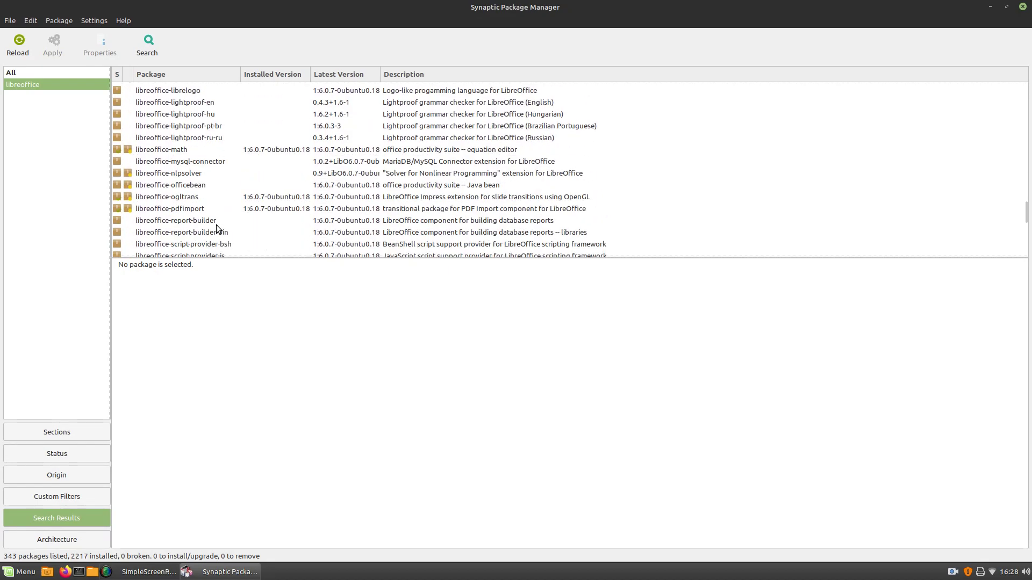
pyautogui.scroll(-5, 216, 225)
pyautogui.scroll(7, 215, 217)
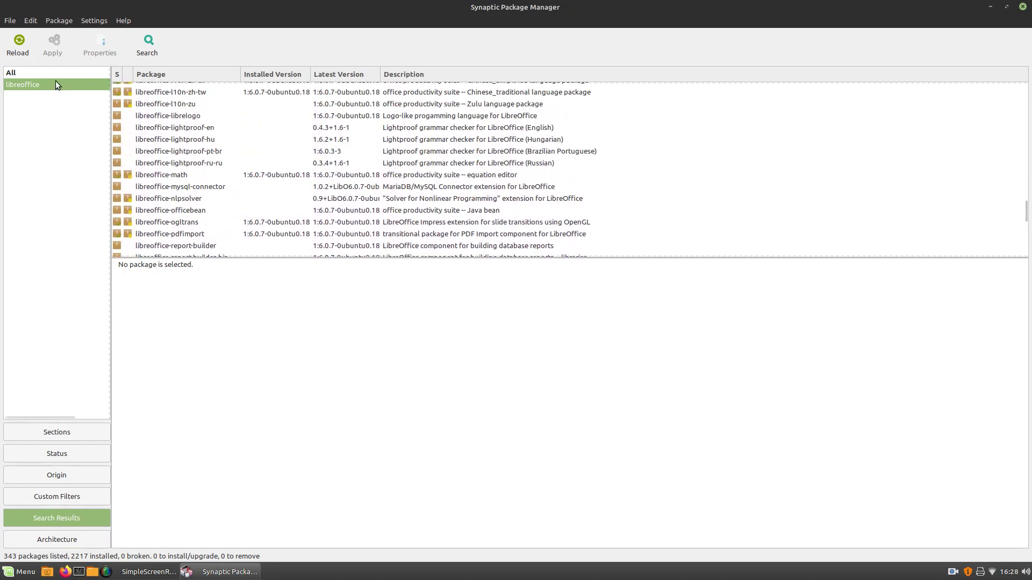
# - Search for 'libreoffice writer' and display the libreoffice-writer package description
pyautogui.click(144, 60)
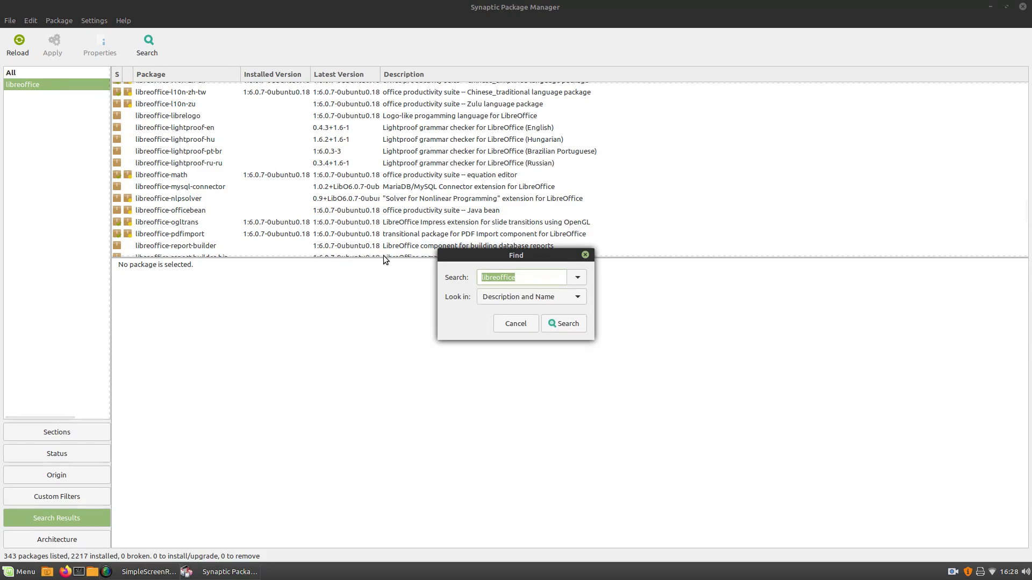
pyautogui.click(529, 275)
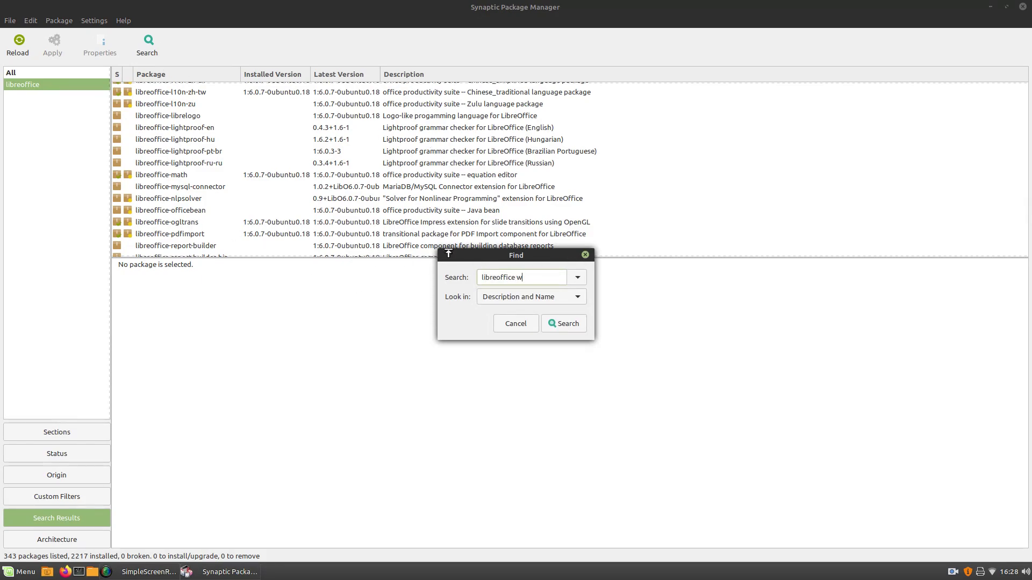
pyautogui.write('writer')
pyautogui.press('Return')
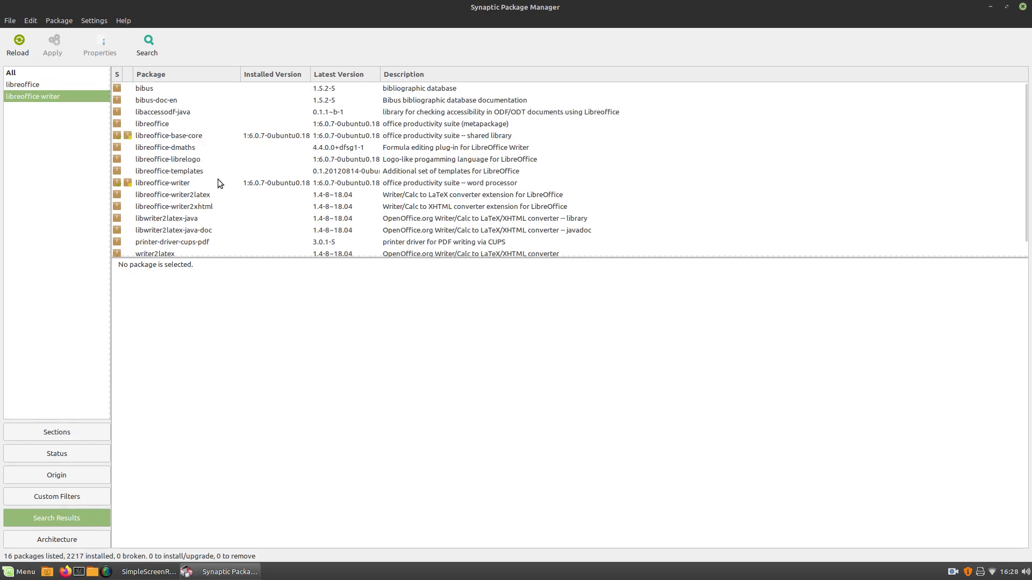
pyautogui.click(164, 183)
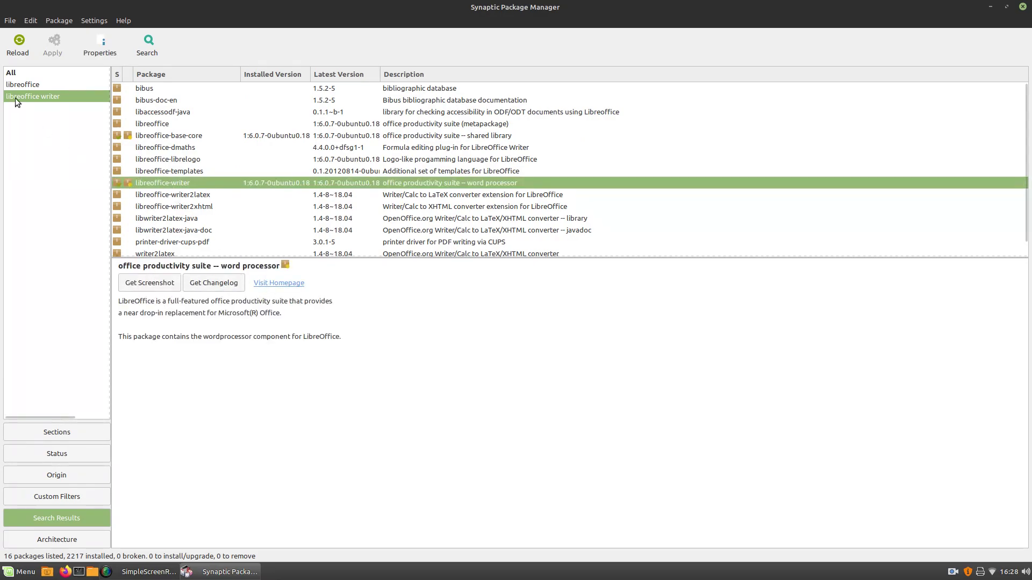
# - Switch the filter view from Sections to Status and scroll the 64843-package All list
pyautogui.click(66, 435)
pyautogui.scroll(-5, 62, 137)
pyautogui.scroll(5, 56, 129)
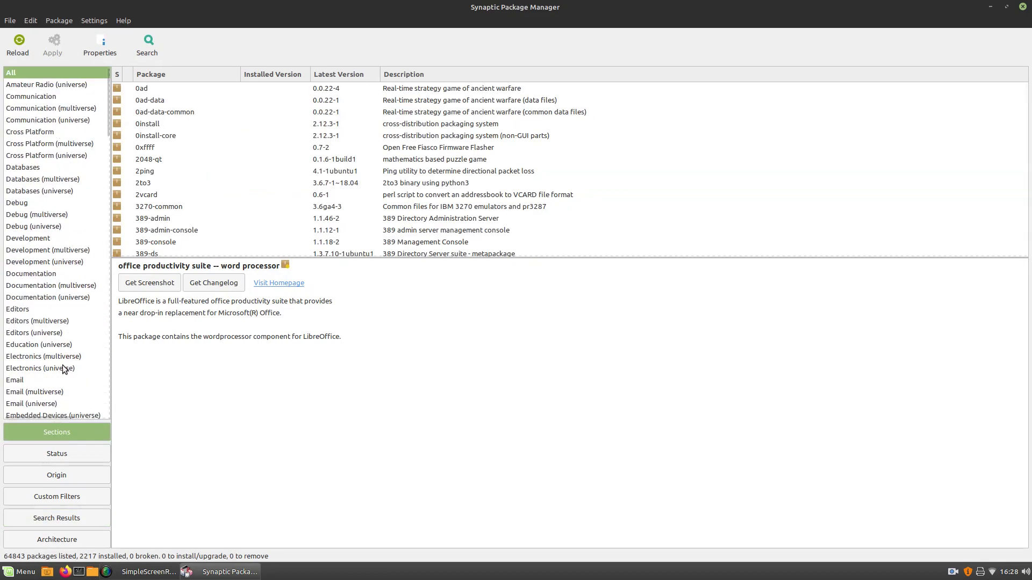
pyautogui.click(75, 453)
pyautogui.scroll(-15, 284, 170)
pyautogui.scroll(-10, 284, 175)
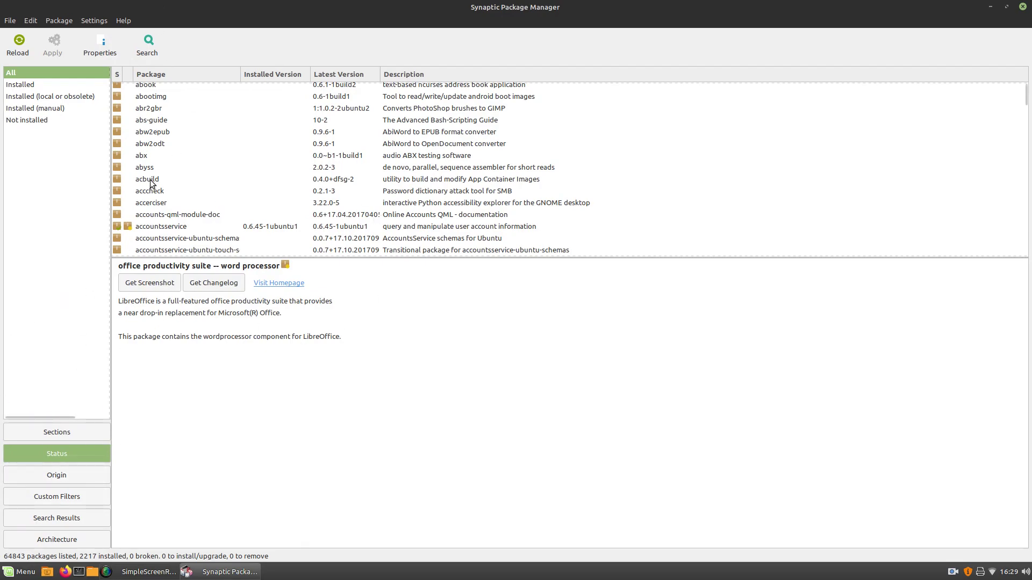
pyautogui.press('super')
pyautogui.moveTo(98, 344)
pyautogui.press('Escape')
pyautogui.press('super')
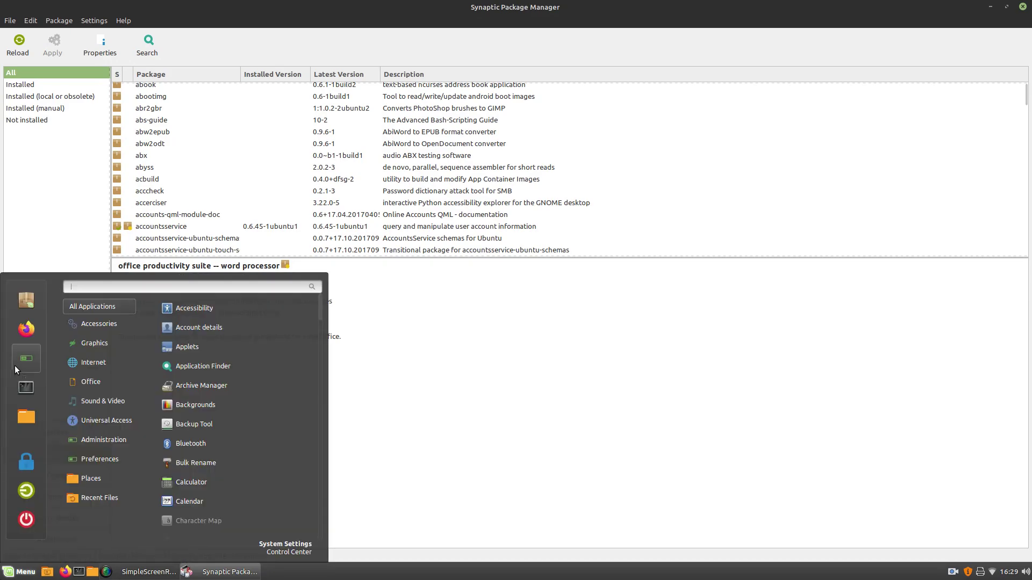
pyautogui.click(25, 300)
pyautogui.moveTo(437, 102); pyautogui.dragTo(411, 92)
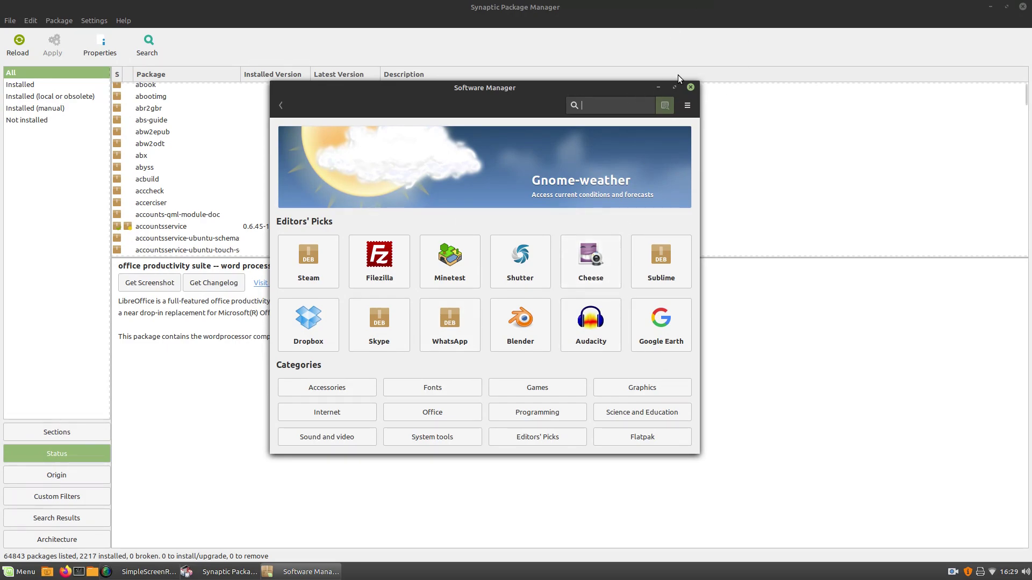
pyautogui.click(689, 87)
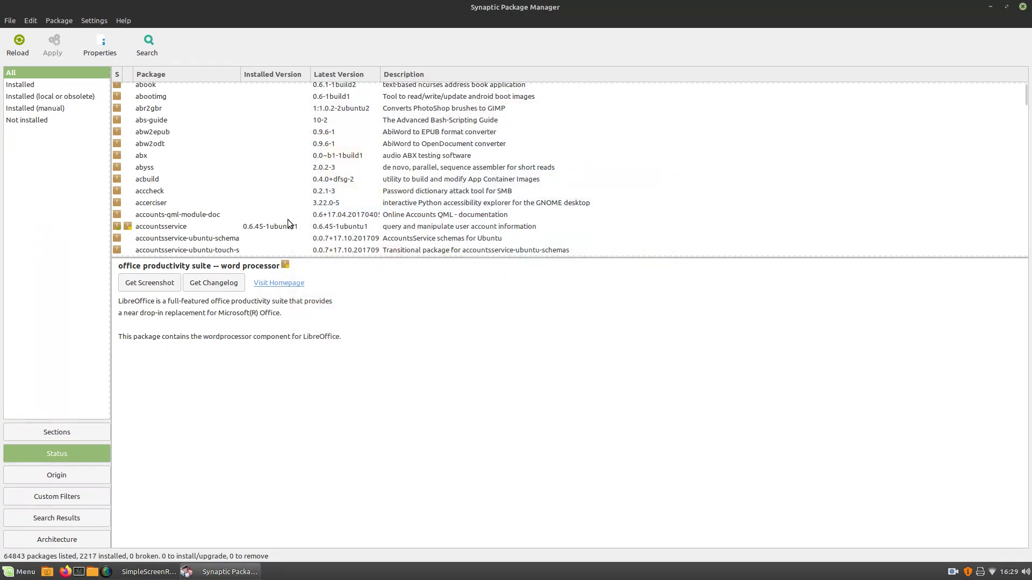
pyautogui.press('super')
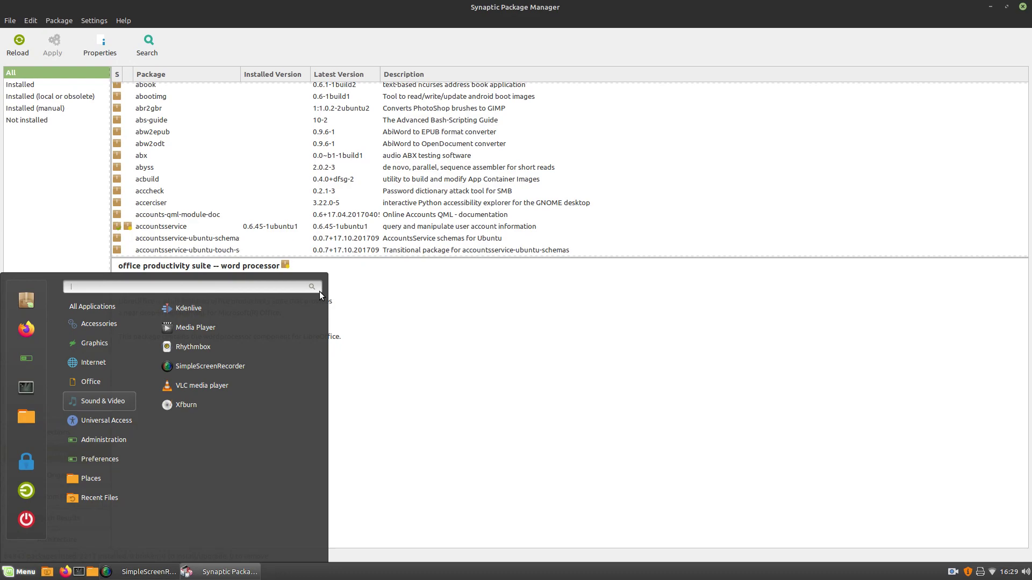
pyautogui.click(555, 283)
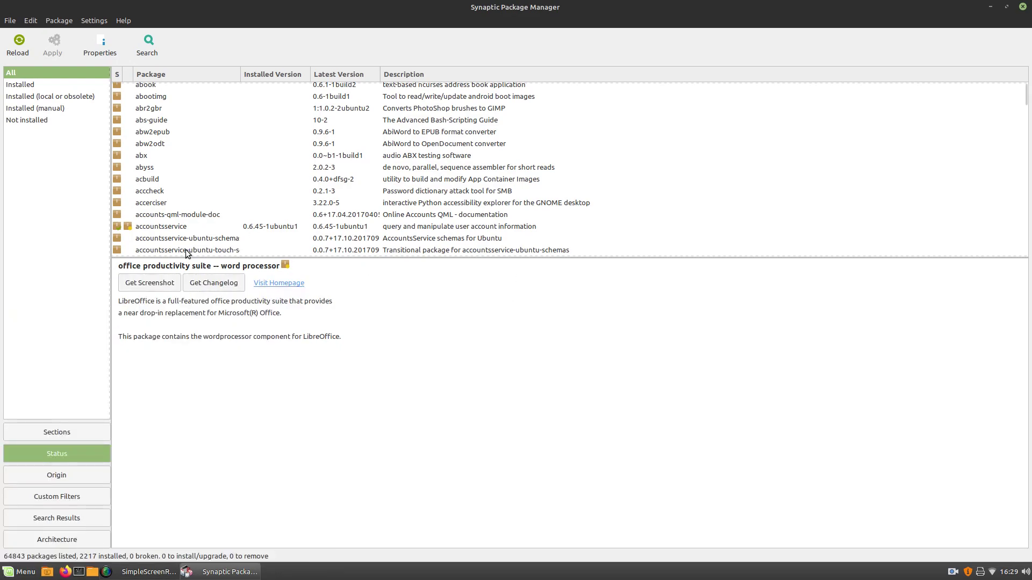
pyautogui.click(21, 572)
pyautogui.click(447, 300)
# - Group packages by Origin and select tina/main (packages.linuxmint.com), showing 911 packages
pyautogui.click(69, 473)
pyautogui.scroll(-5, 78, 298)
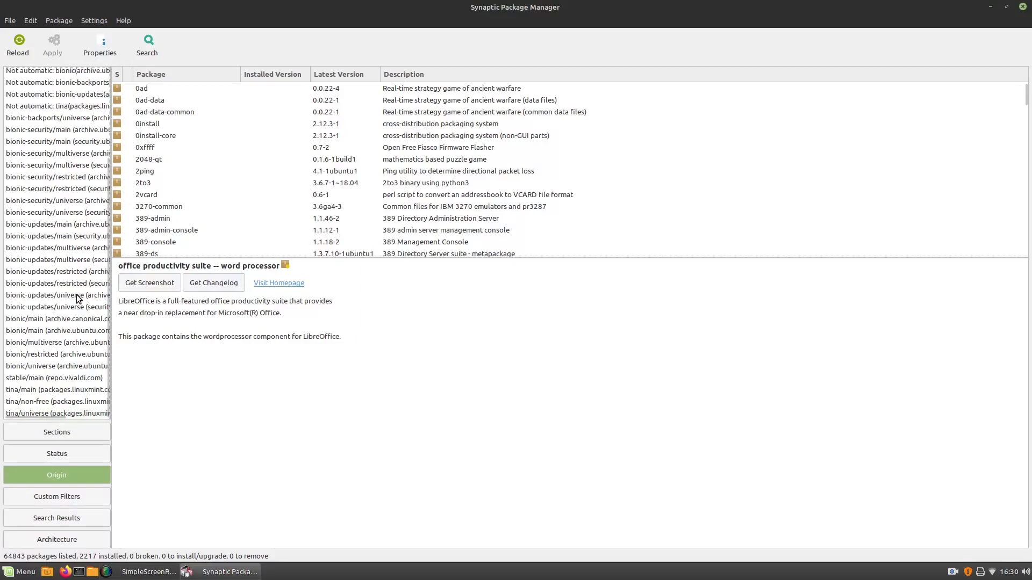
pyautogui.scroll(5, 77, 299)
pyautogui.scroll(-5, 60, 318)
pyautogui.moveTo(33, 417); pyautogui.dragTo(4, 423)
pyautogui.scroll(3, 57, 330)
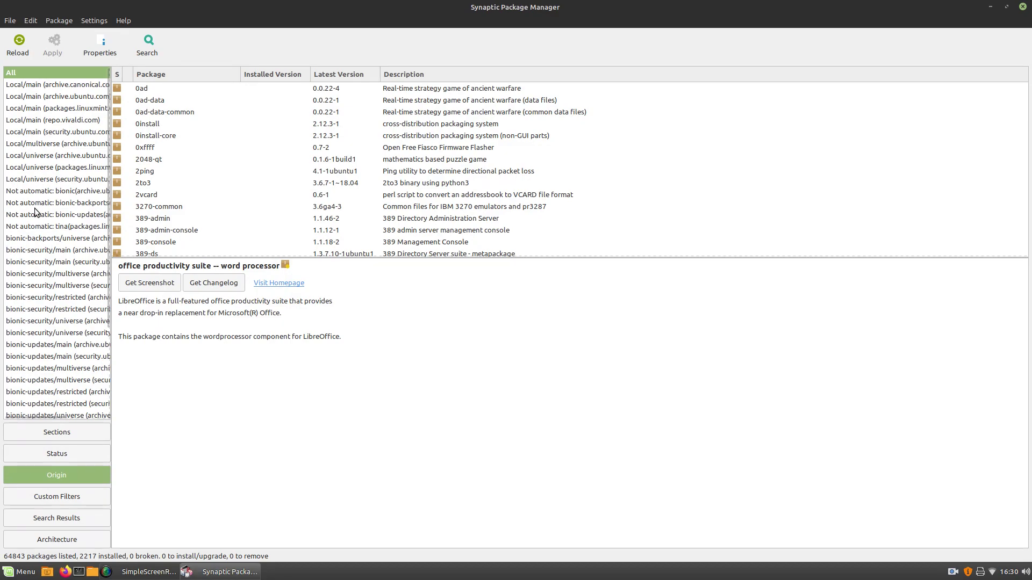
pyautogui.scroll(-3, 89, 146)
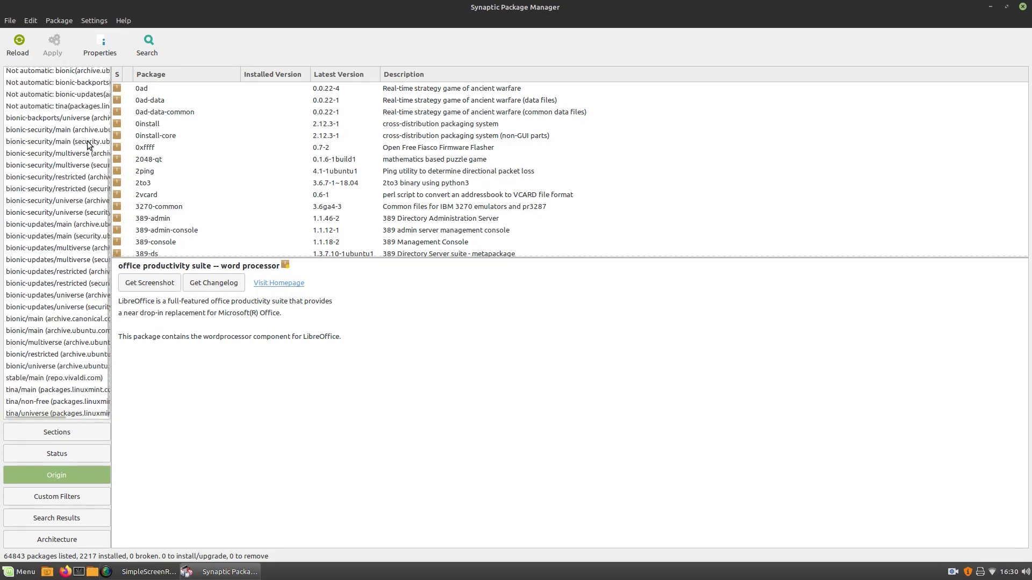
pyautogui.click(91, 354)
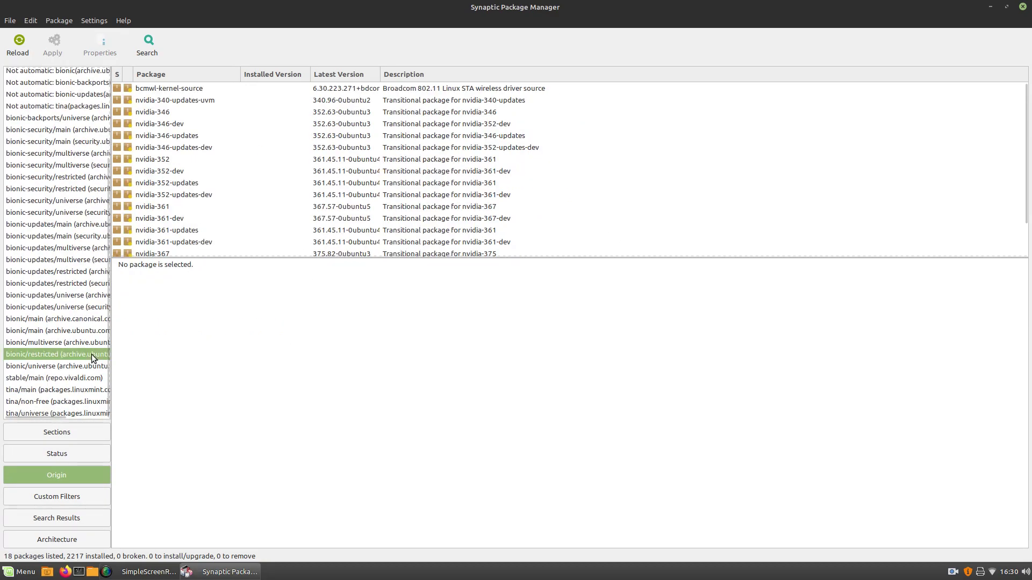
pyautogui.click(84, 390)
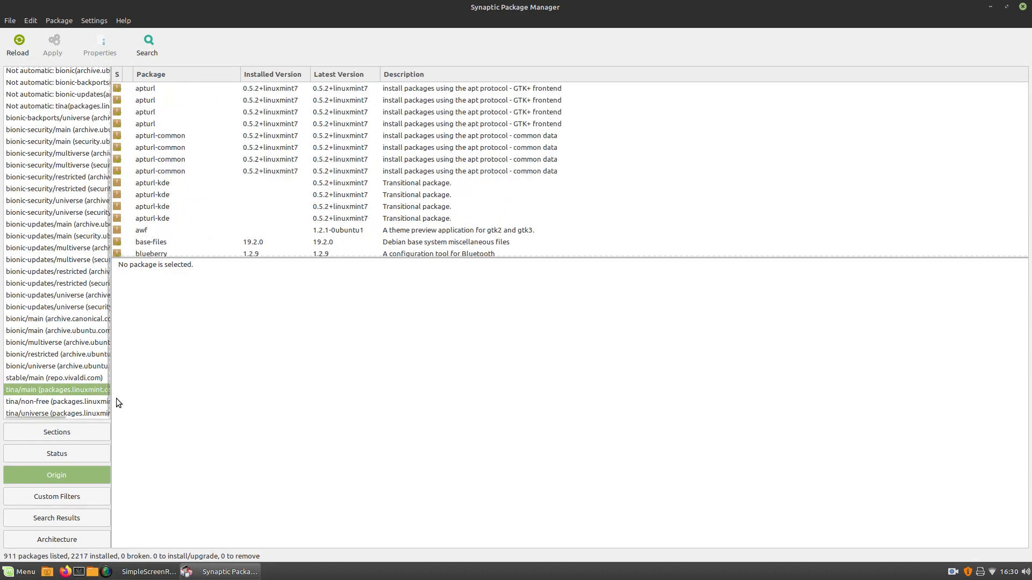
pyautogui.hscroll(5, 85, 416)
pyautogui.hscroll(-1, 57, 418)
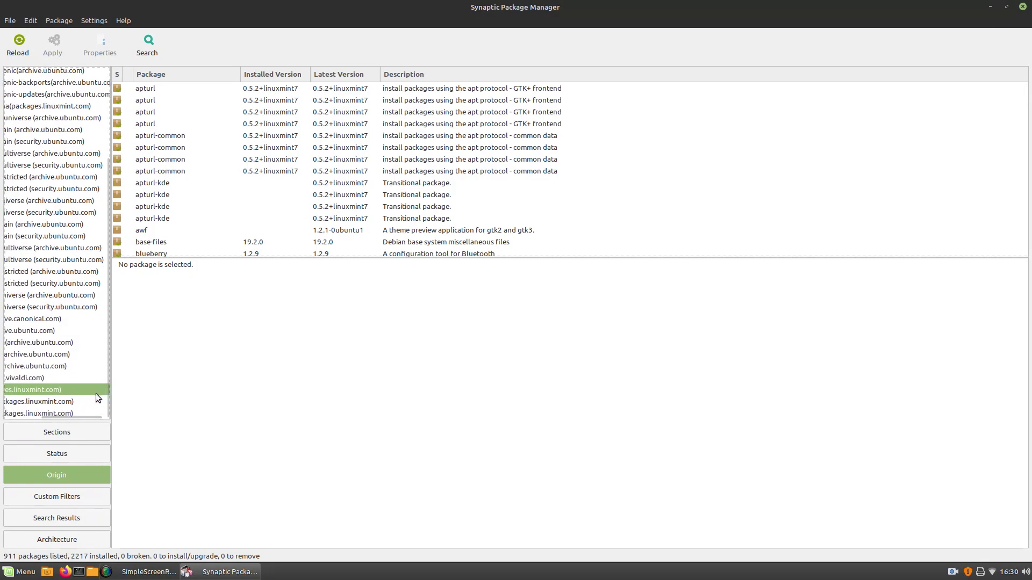
# - Open Custom Filters, try Broken and Community Maintained, and view caribou's details
pyautogui.click(55, 495)
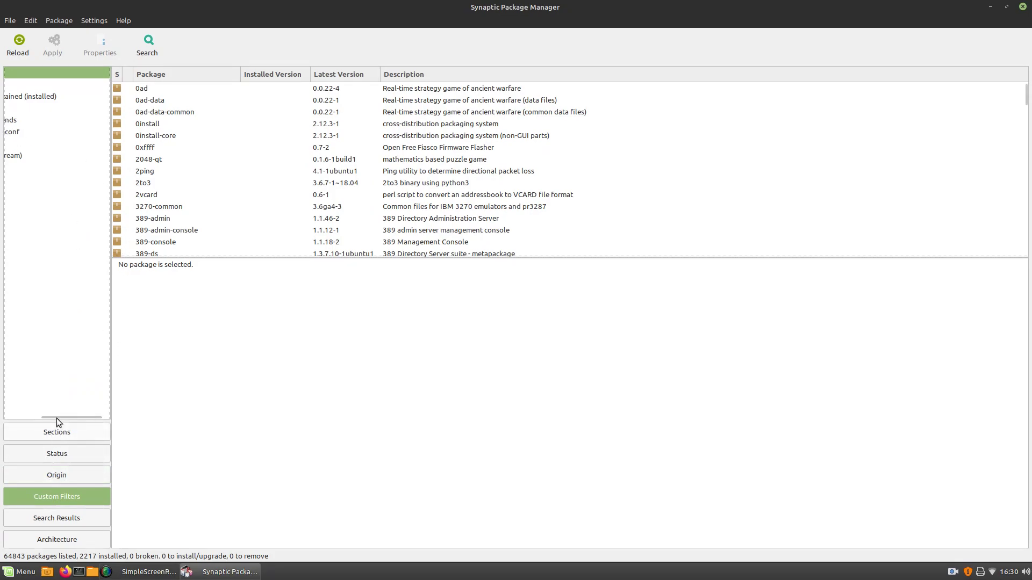
pyautogui.moveTo(56, 416); pyautogui.dragTo(44, 417)
pyautogui.click(45, 83)
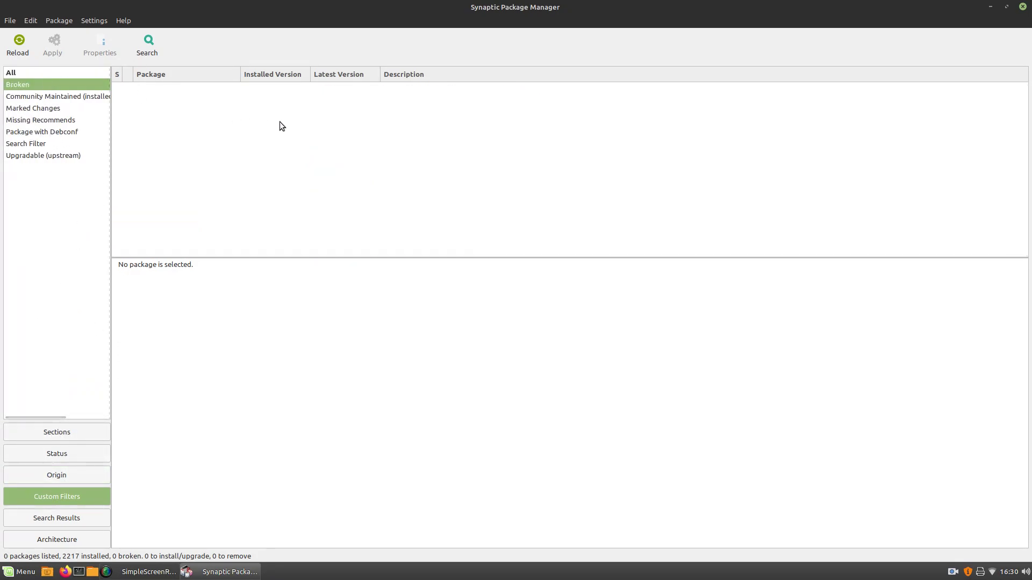
pyautogui.click(60, 96)
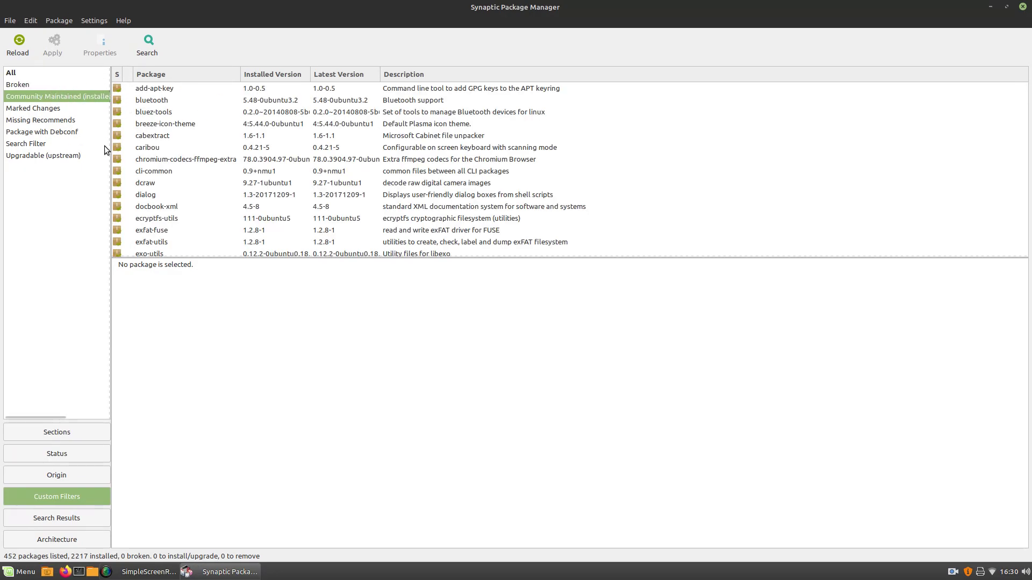
pyautogui.click(134, 147)
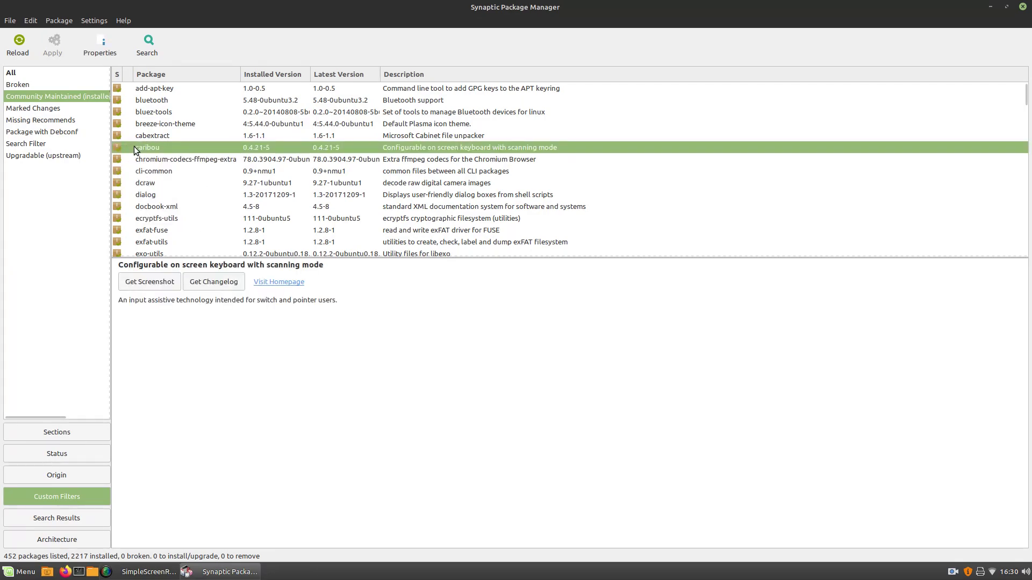
# - Step through Marked Changes, Missing Recommends, Package with Debconf and Upgradable (upstream) filters
pyautogui.click(33, 108)
pyautogui.click(60, 122)
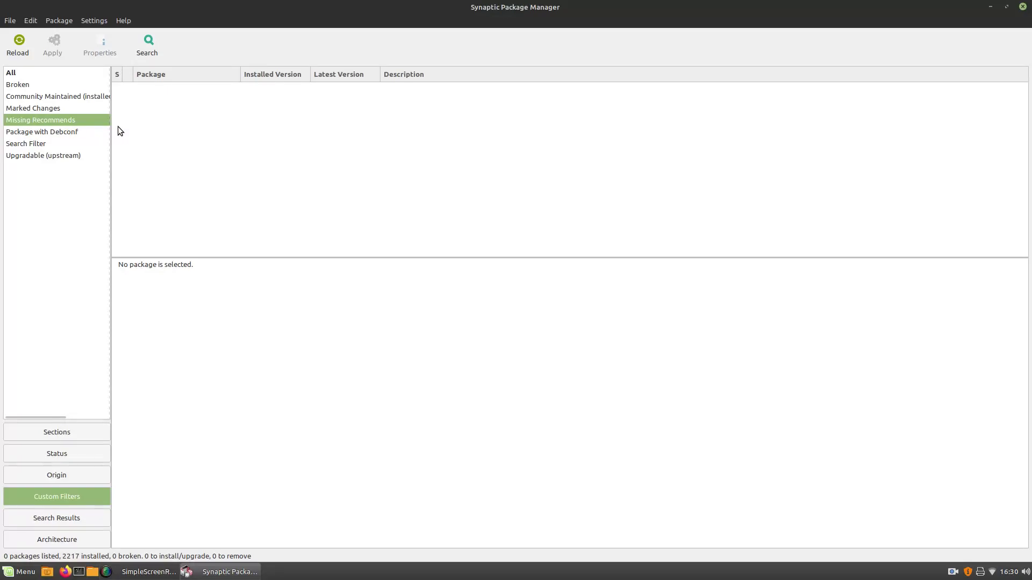
pyautogui.click(70, 144)
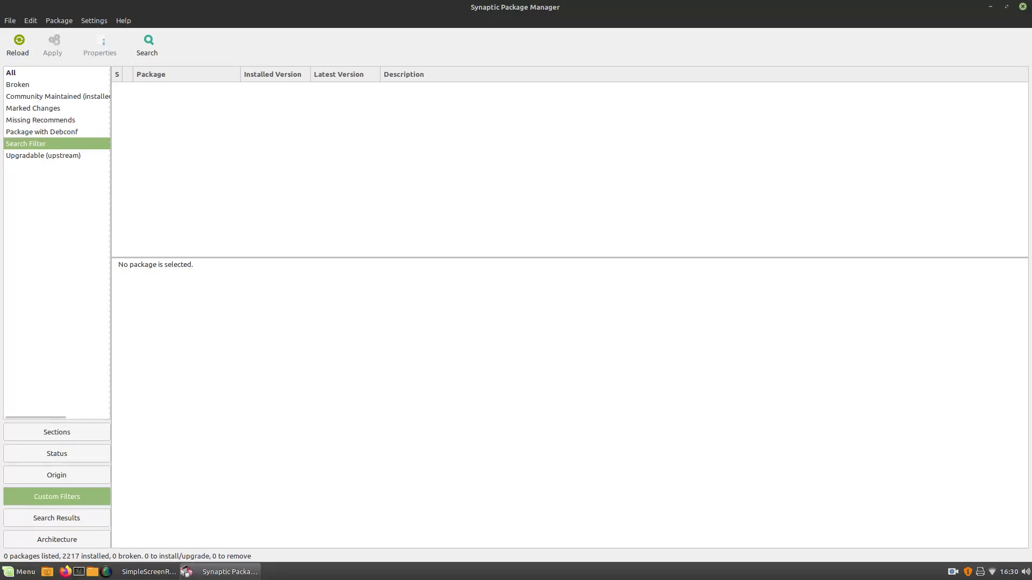
pyautogui.click(46, 156)
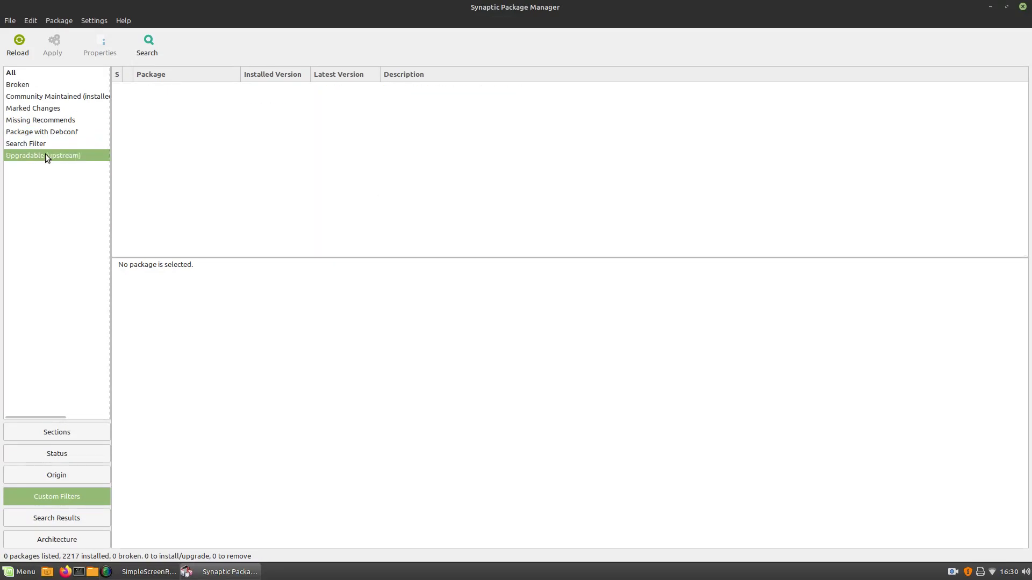
# - Glance at Search Results, then group by Architecture and scroll the 95366 packages
pyautogui.click(85, 519)
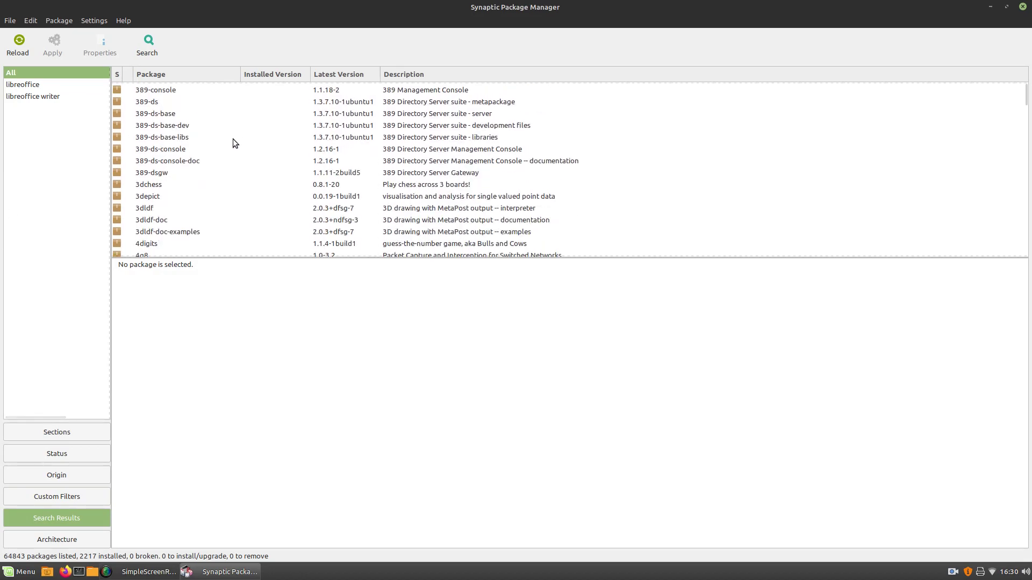
pyautogui.scroll(-15, 233, 139)
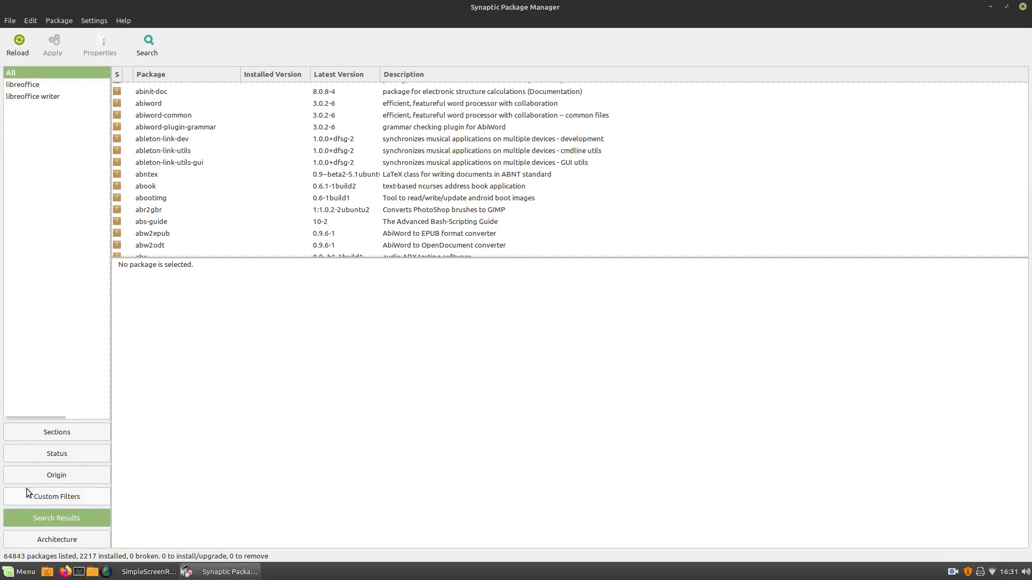
pyautogui.click(25, 540)
pyautogui.scroll(-18, 220, 195)
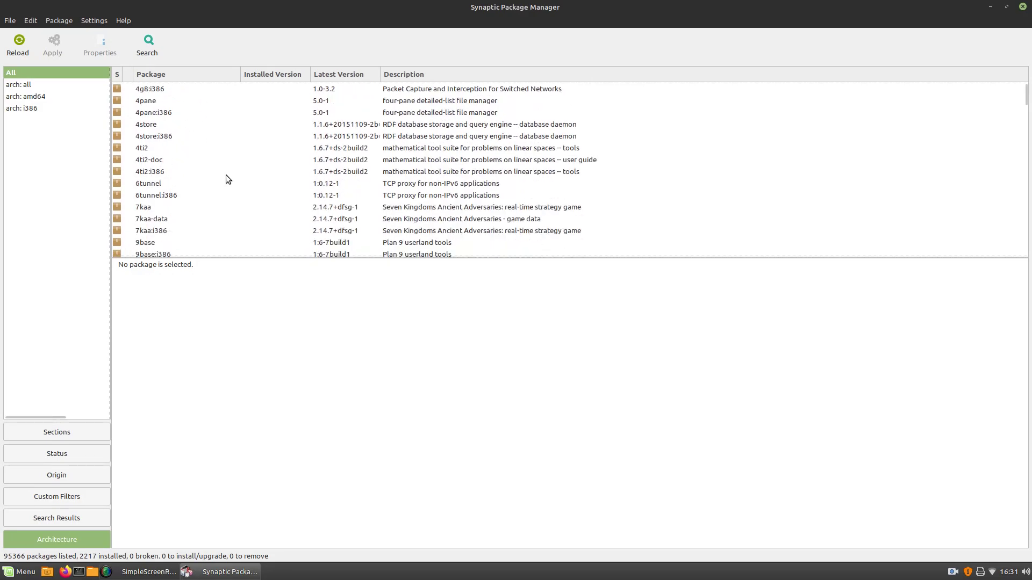
pyautogui.scroll(-16, 226, 175)
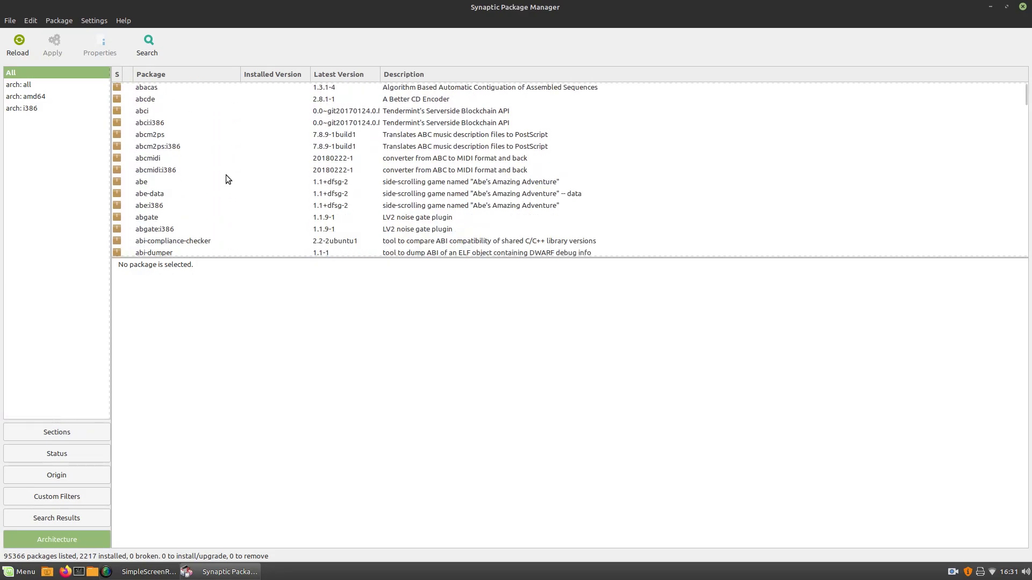
pyautogui.scroll(-6, 226, 176)
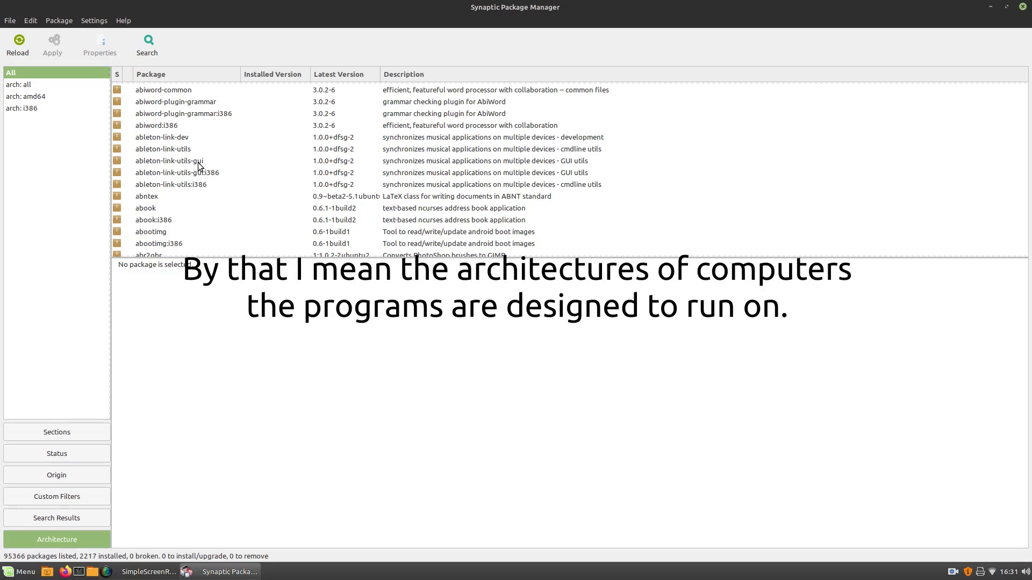
# - View the package change history from the File menu, enlarge it, then close it
pyautogui.click(11, 21)
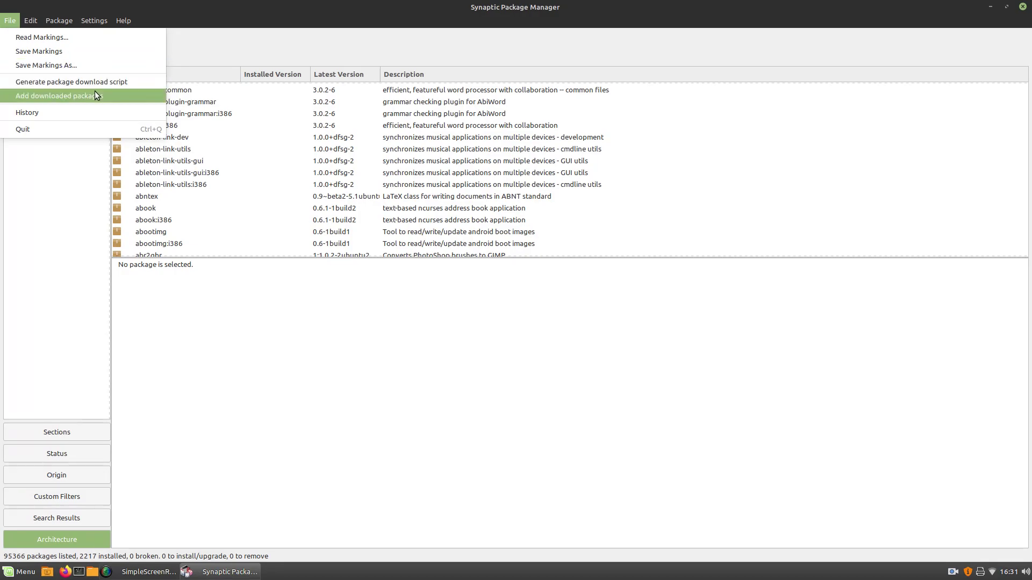
pyautogui.click(39, 110)
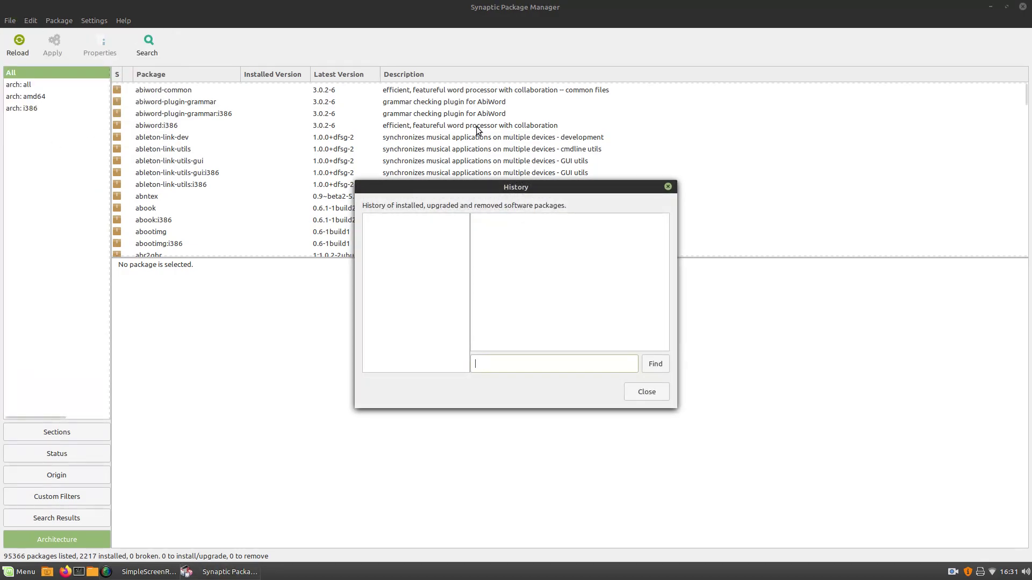
pyautogui.moveTo(396, 177)
pyautogui.mouseDown()
pyautogui.moveTo(396, 161)
pyautogui.moveTo(396, 175)
pyautogui.moveTo(170, 130)
pyautogui.moveTo(382, 188)
pyautogui.mouseUp()
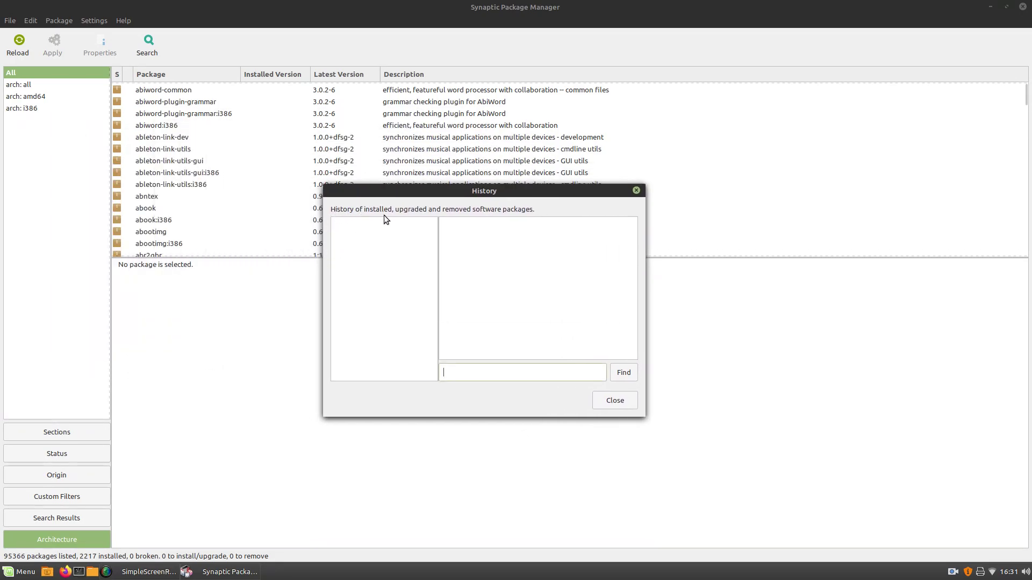
pyautogui.click(607, 400)
# - Look through the Edit, Package and Settings menus
pyautogui.click(35, 21)
pyautogui.moveTo(53, 19)
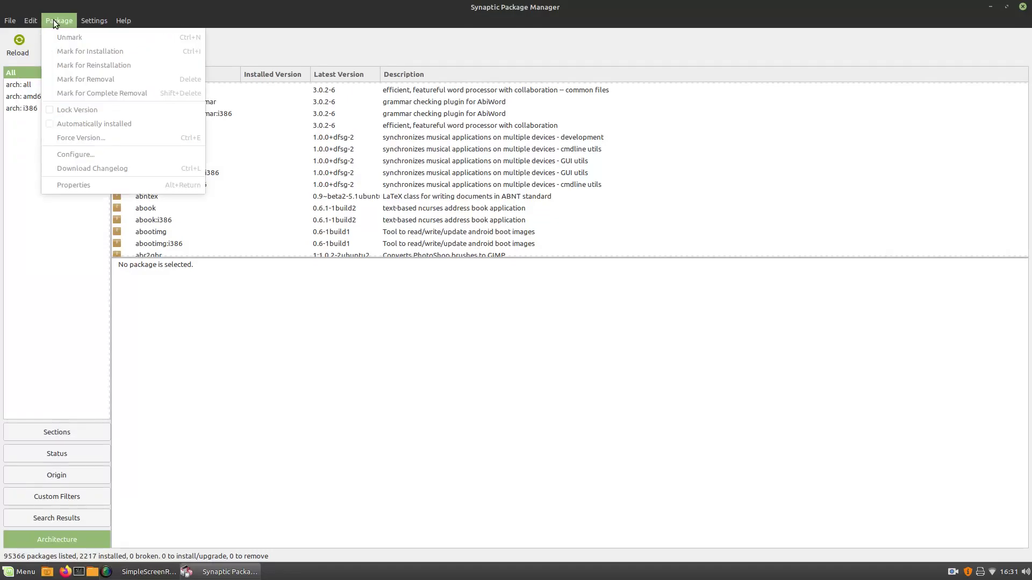
pyautogui.moveTo(84, 25)
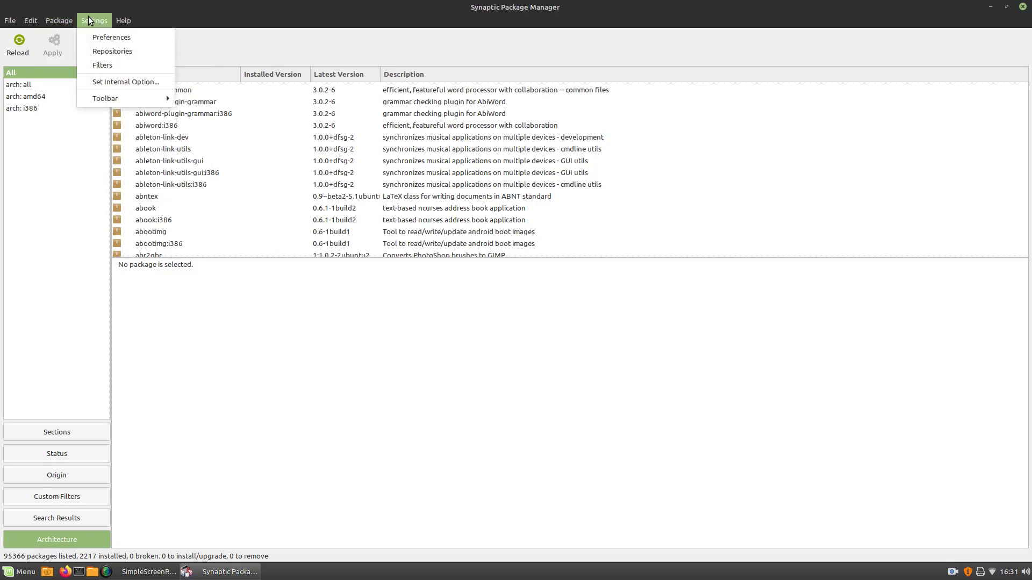
# - Open Preferences, review the General, Columns and Fonts, Colors, Files and Network tabs, then cancel
pyautogui.click(122, 38)
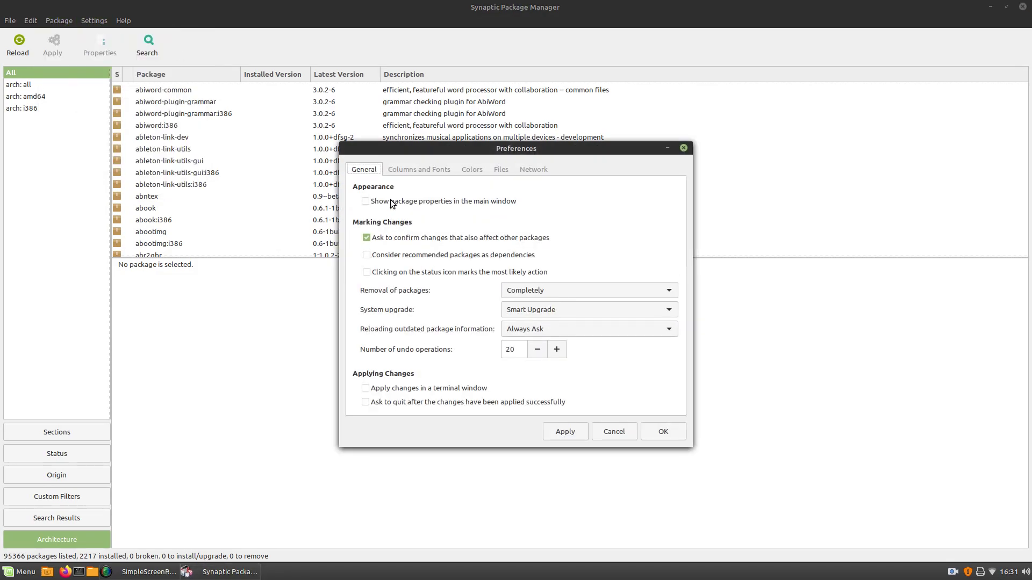
pyautogui.moveTo(471, 147); pyautogui.dragTo(539, 137)
pyautogui.click(469, 157)
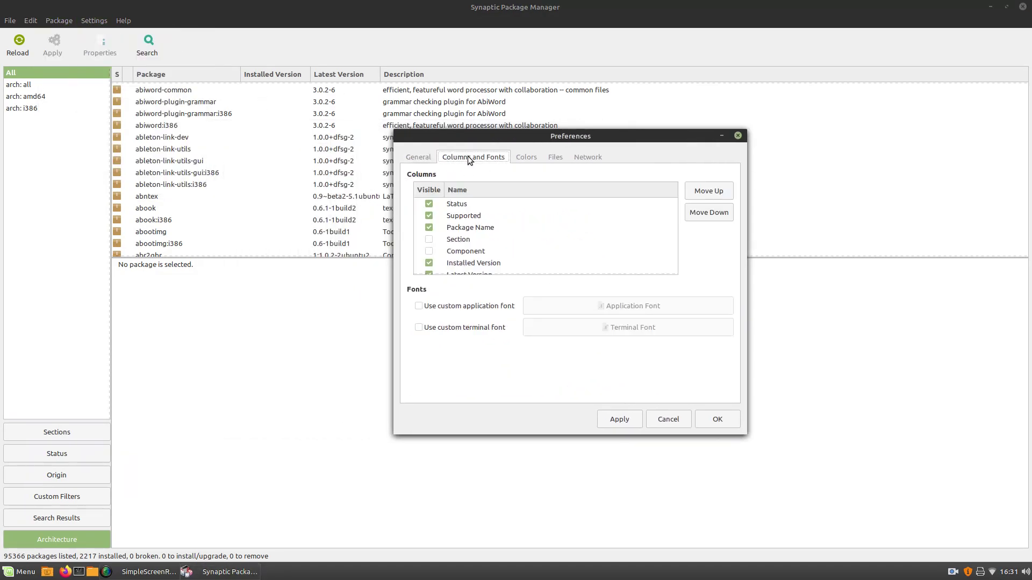
pyautogui.click(528, 159)
pyautogui.click(553, 156)
pyautogui.scroll(3, 588, 161)
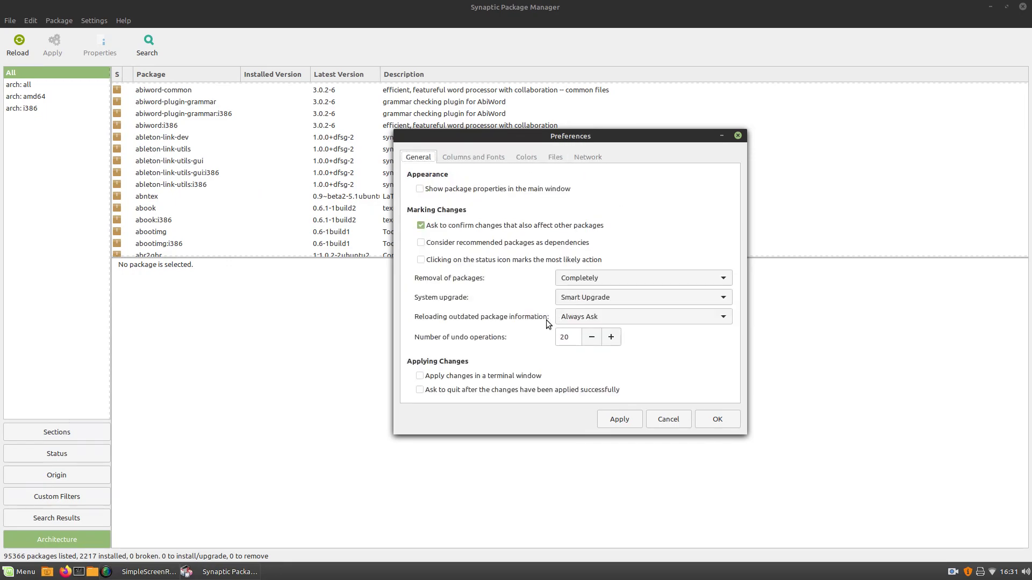
pyautogui.click(555, 156)
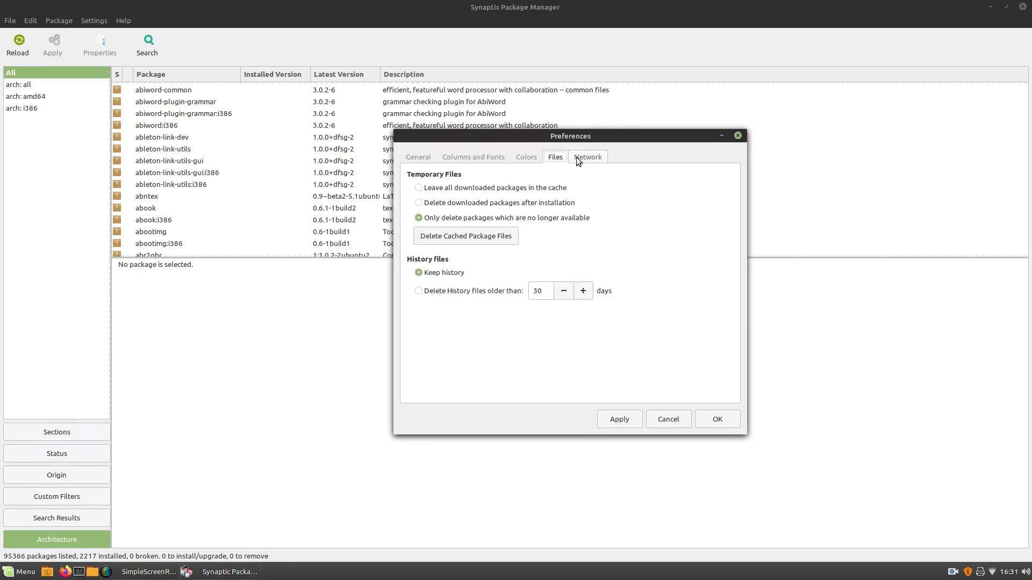
pyautogui.click(575, 157)
pyautogui.click(527, 159)
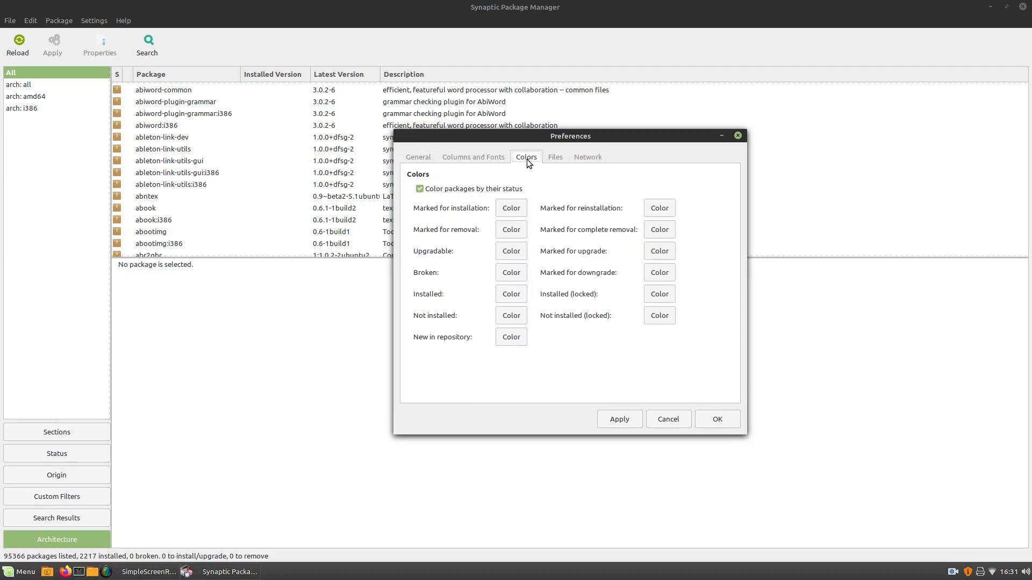
pyautogui.click(547, 159)
pyautogui.click(478, 157)
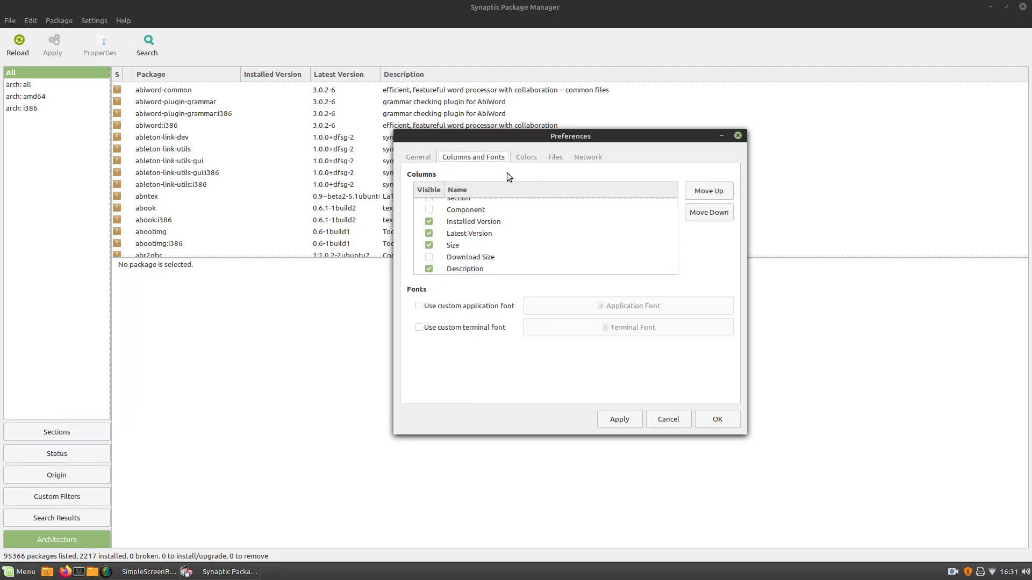
pyautogui.click(685, 421)
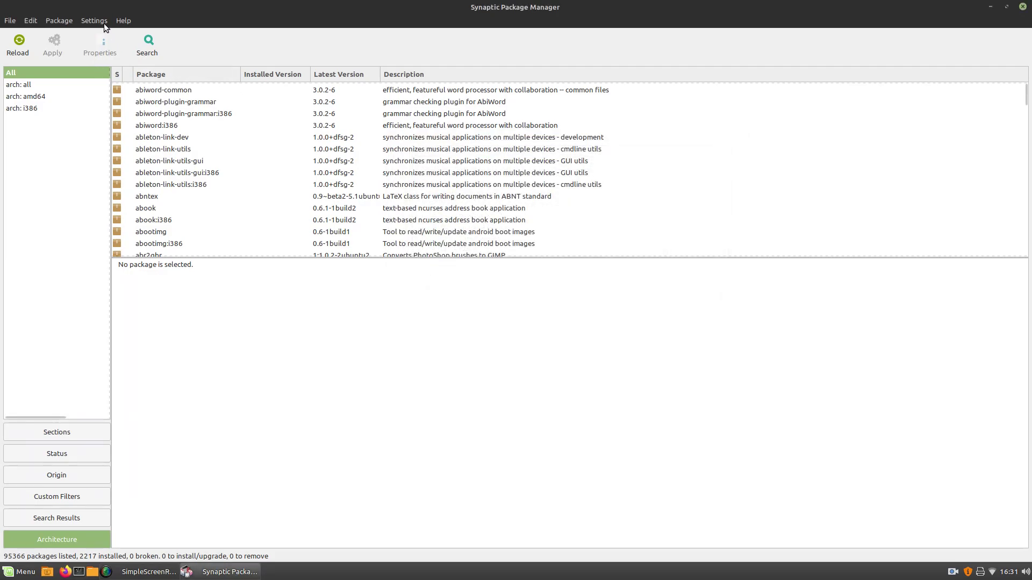
# - Switch the Synaptic toolbar to icons only, then to Text Below Icons
pyautogui.click(123, 21)
pyautogui.moveTo(94, 21)
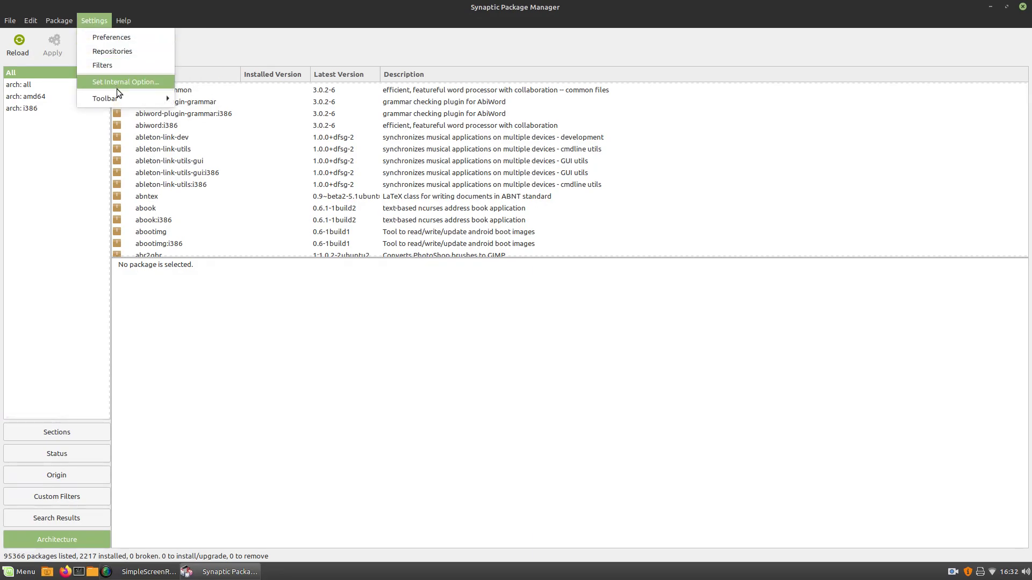
pyautogui.moveTo(118, 100)
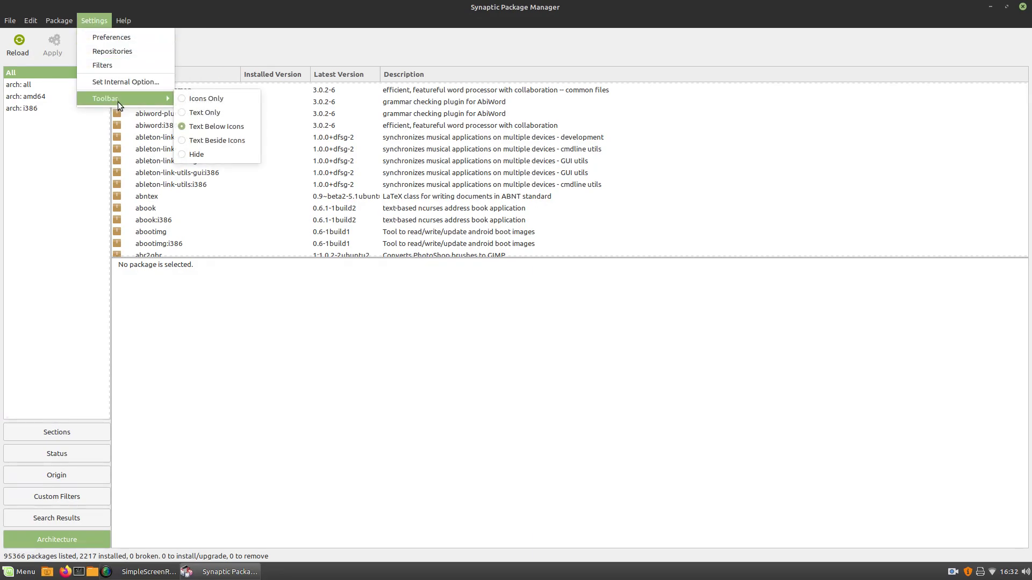
pyautogui.click(208, 99)
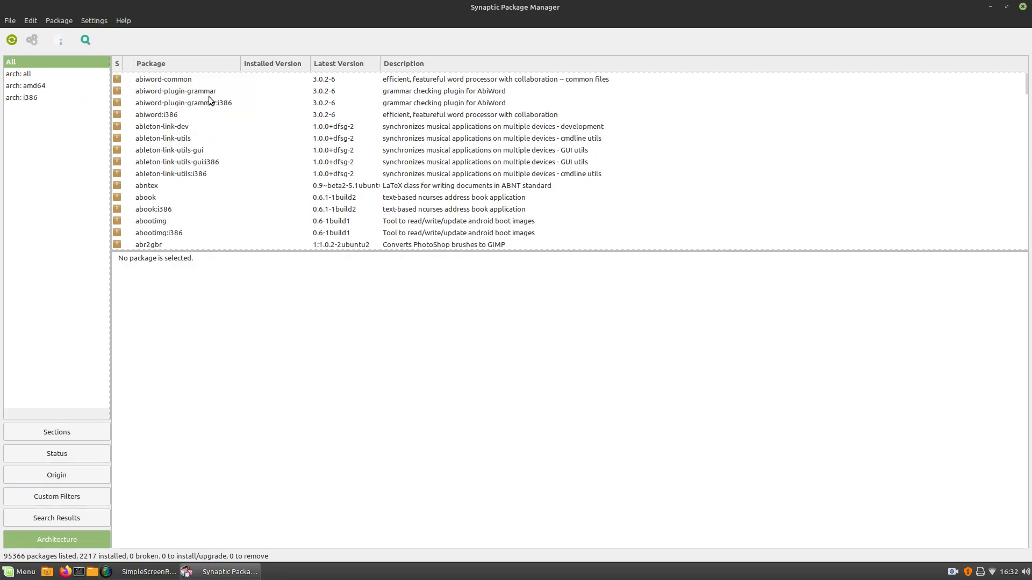
pyautogui.click(94, 21)
pyautogui.press('Escape')
pyautogui.click(94, 20)
pyautogui.moveTo(148, 97)
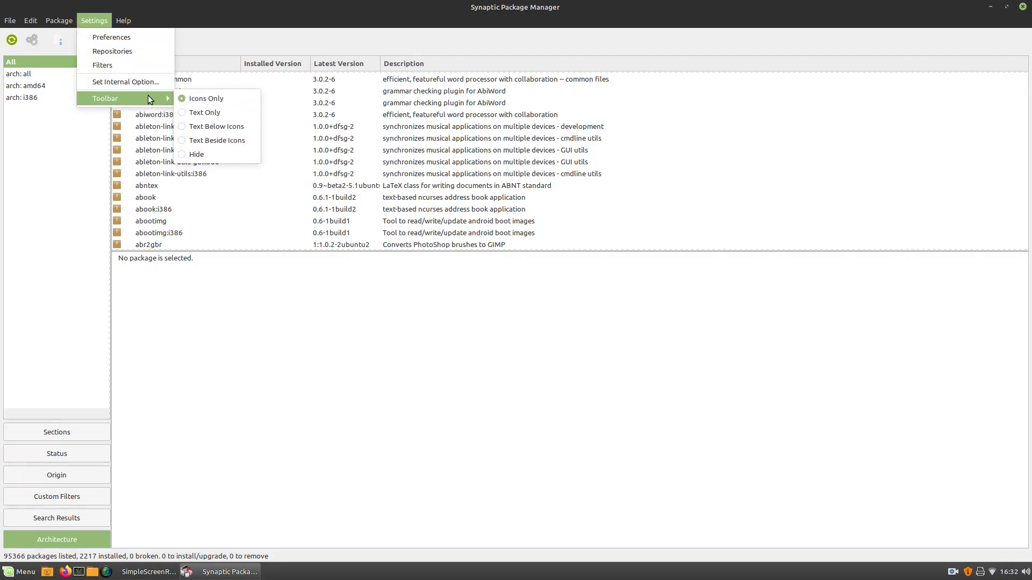
pyautogui.click(205, 126)
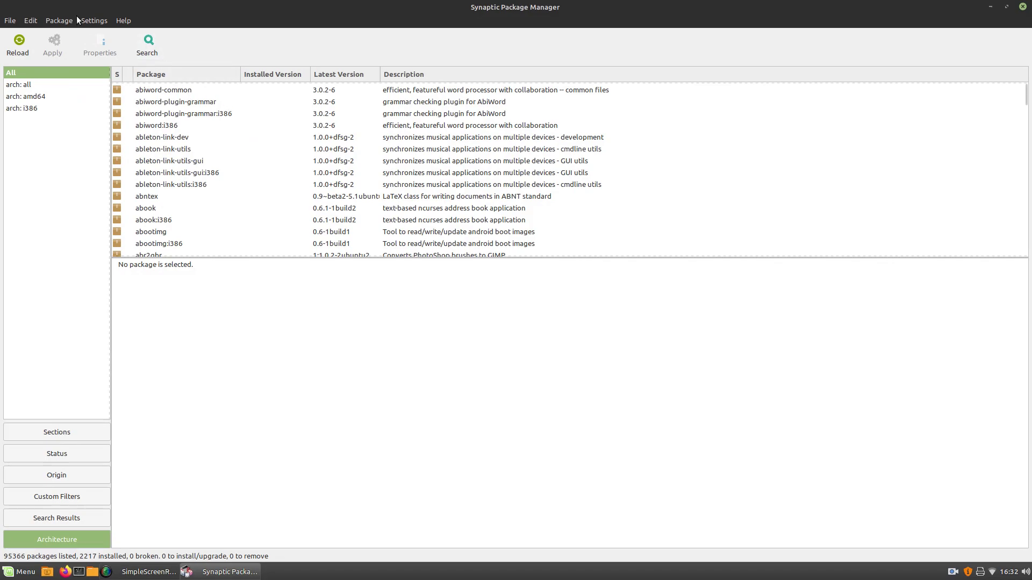
# - View the About Synaptic window showing version 0.84.3, then close it
pyautogui.click(124, 24)
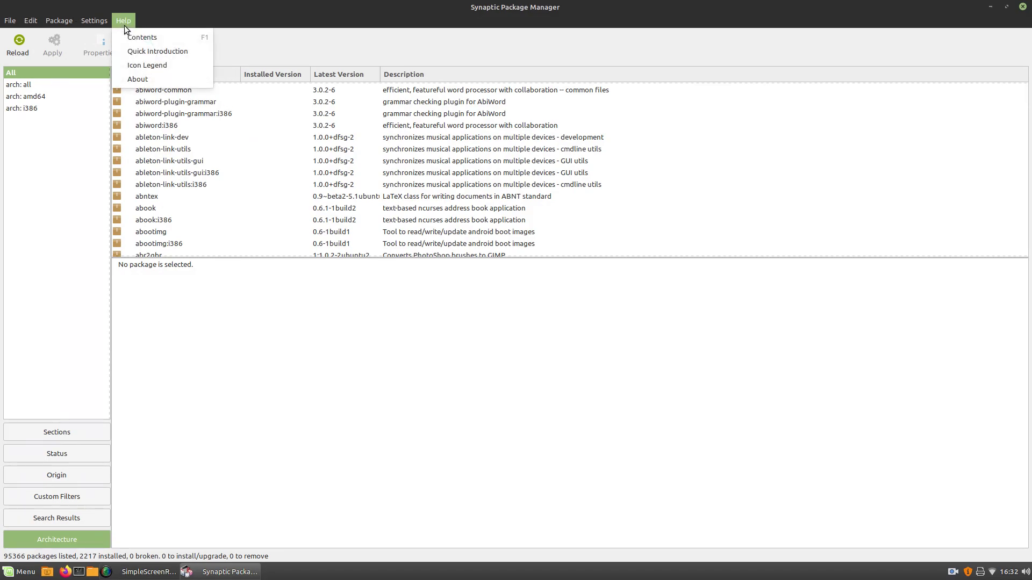
pyautogui.click(154, 75)
pyautogui.moveTo(450, 215); pyautogui.dragTo(431, 192)
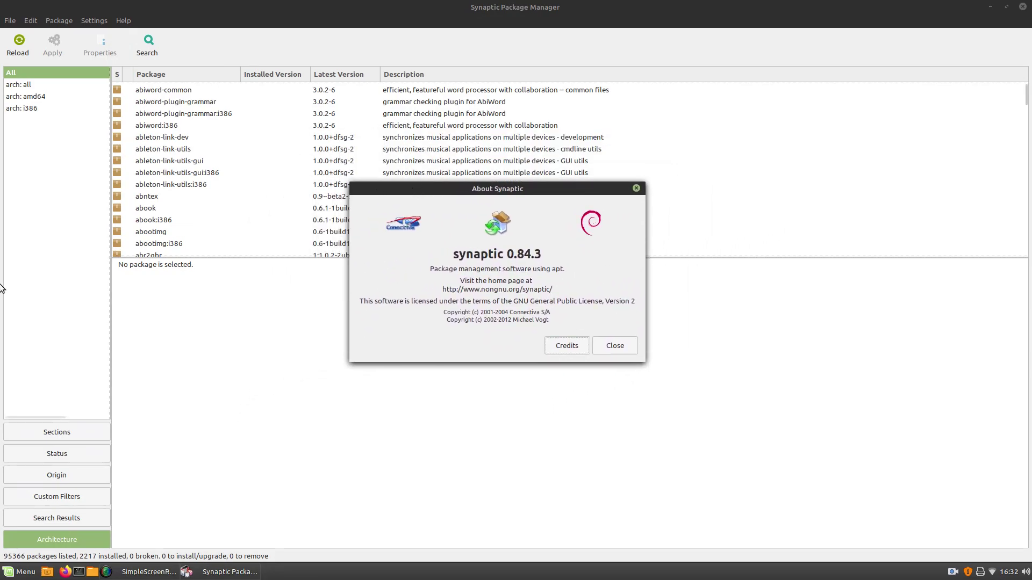
pyautogui.click(612, 346)
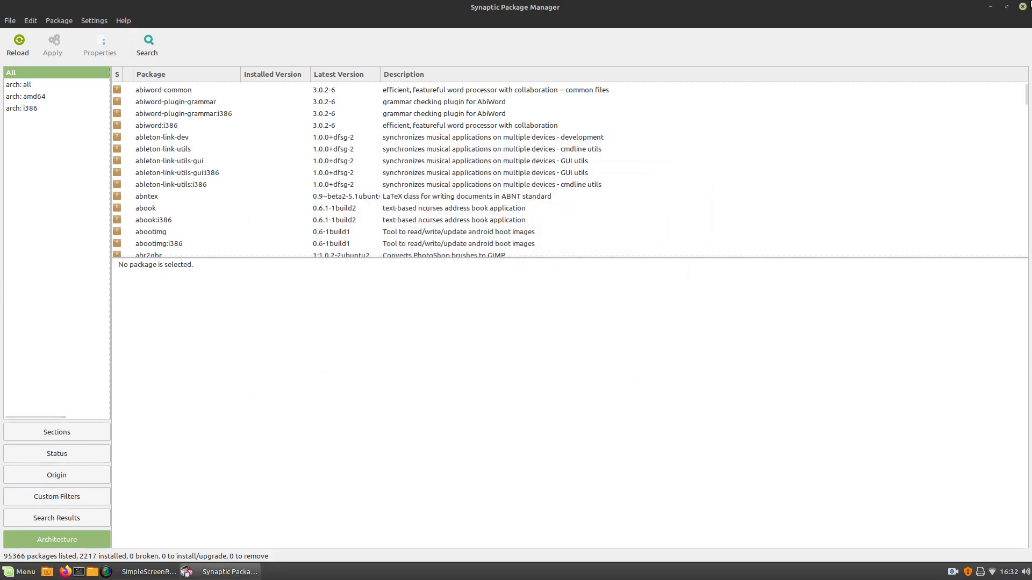
# - Quit Synaptic Package Manager so only the empty desktop remains
pyautogui.click(1022, 7)
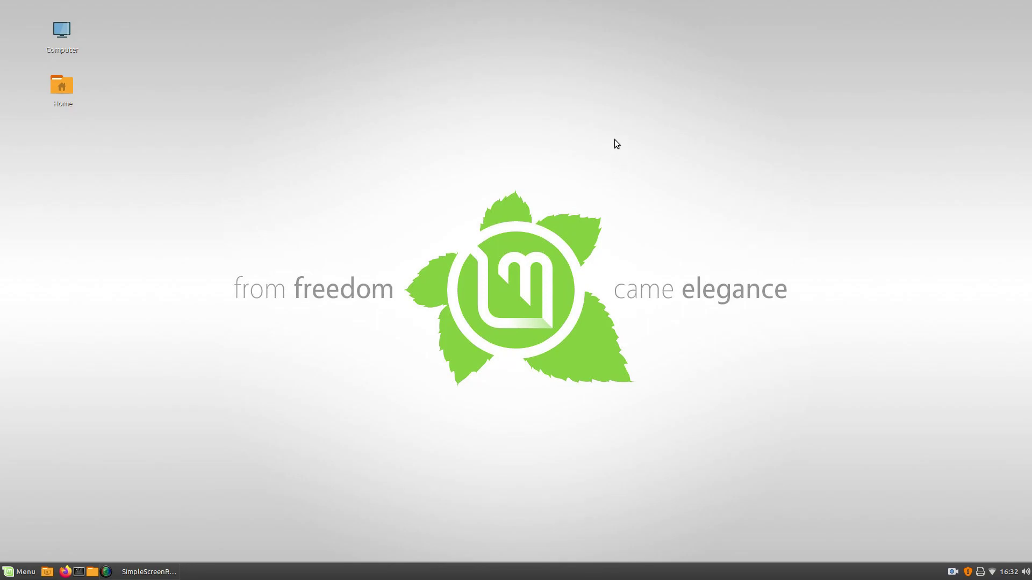
# - Search the Mint menu for 'software man' and launch the matching application
pyautogui.press('super')
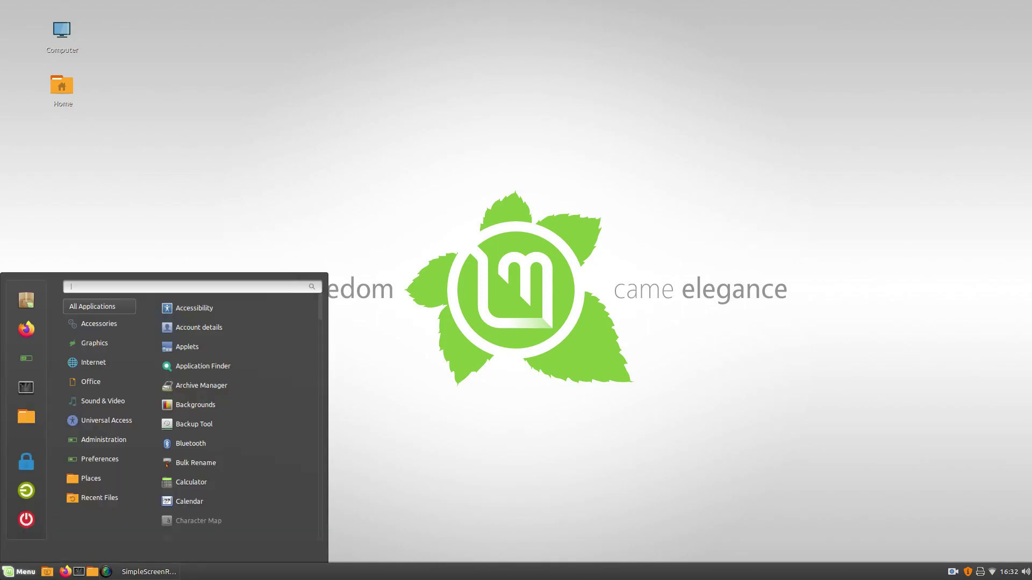
pyautogui.write('software man')
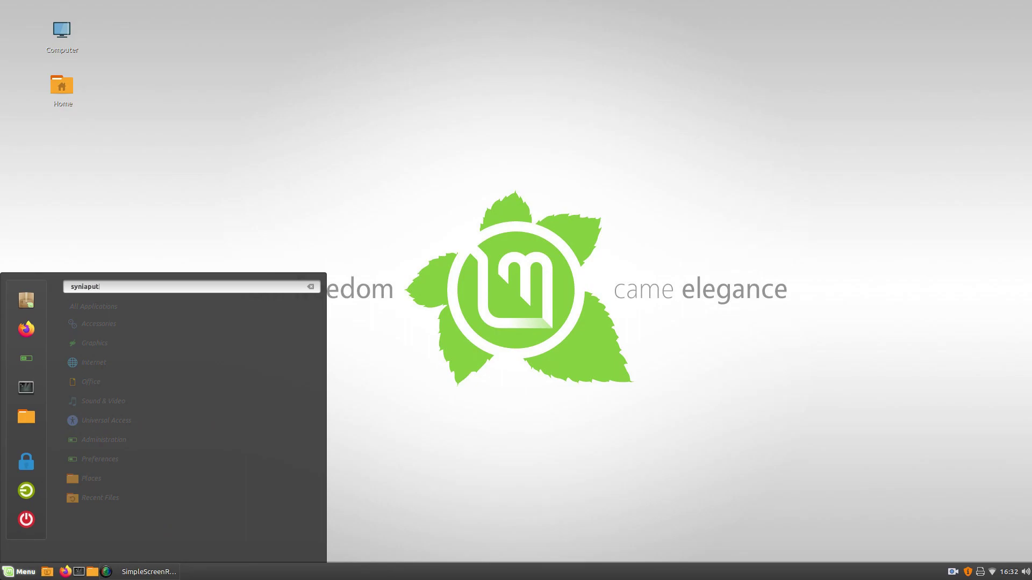
pyautogui.press('Return')
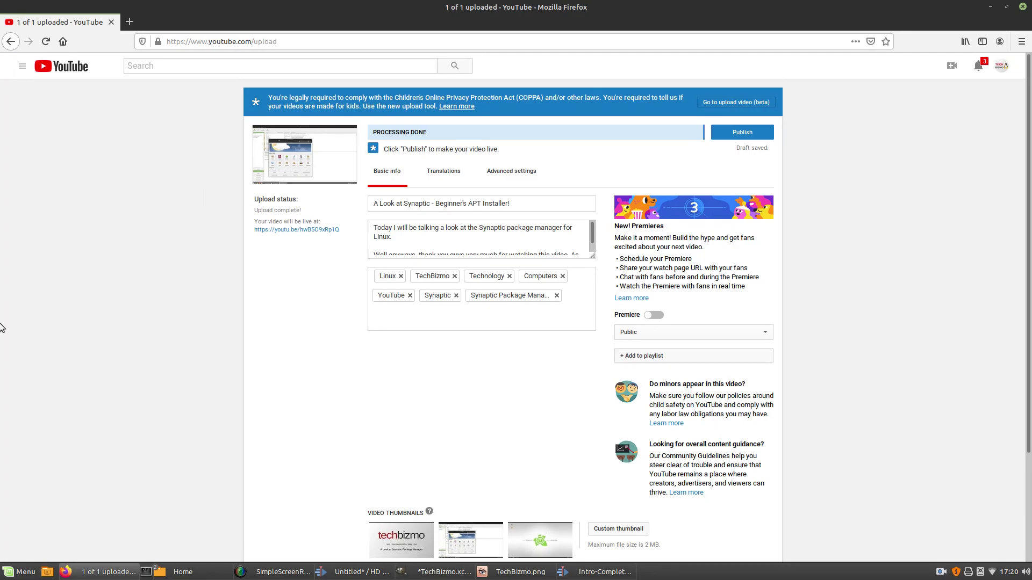
# - Launch Synaptic Package Manager from a 'synaptic' menu search and authenticate with the account password
pyautogui.click(16, 571)
pyautogui.write('sy')
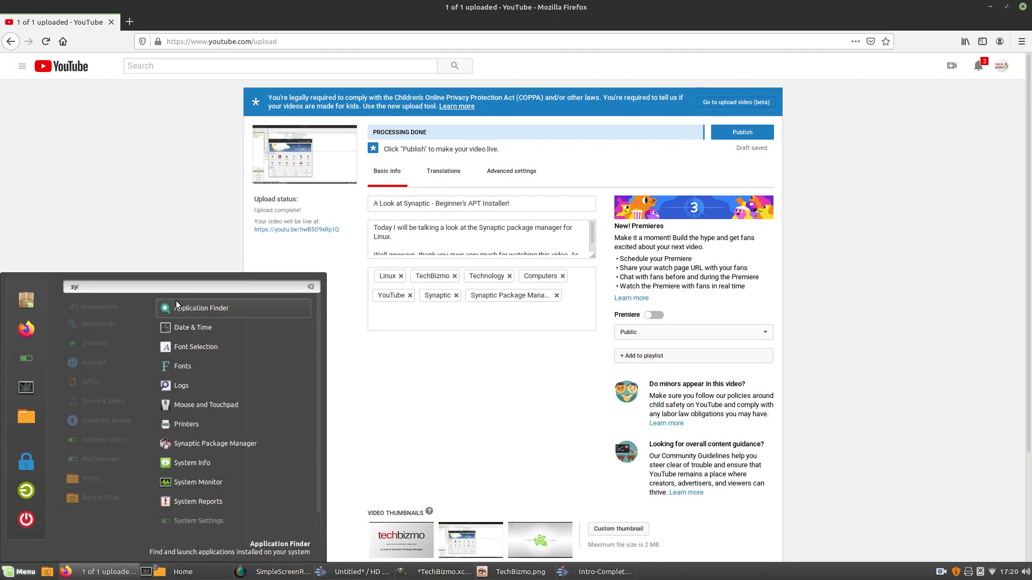
pyautogui.write('l')
pyautogui.press('BackSpace')
pyautogui.write('naptic')
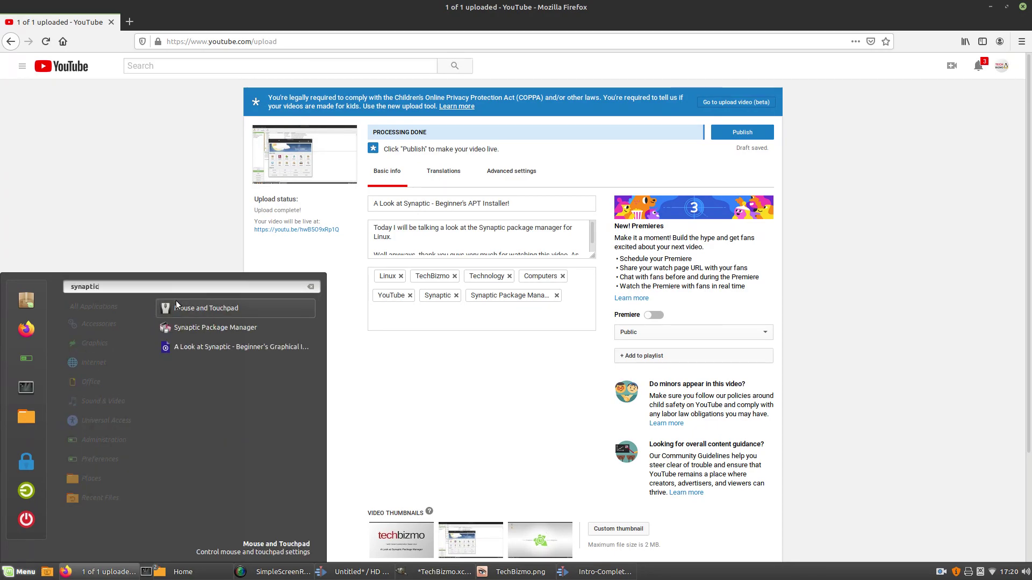
pyautogui.press('Down')
pyautogui.press('Return')
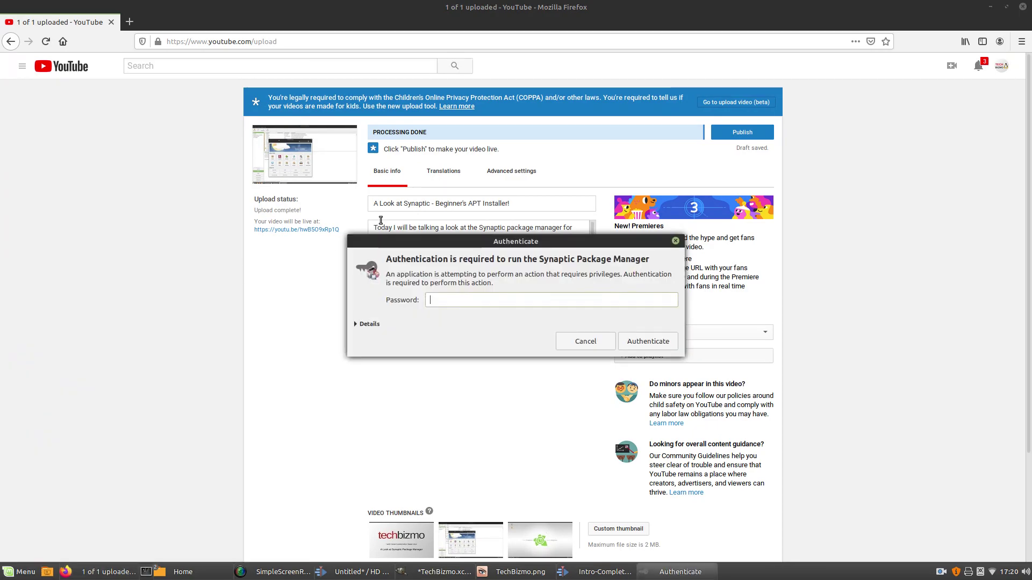
pyautogui.write('**********')
pyautogui.press('Return')
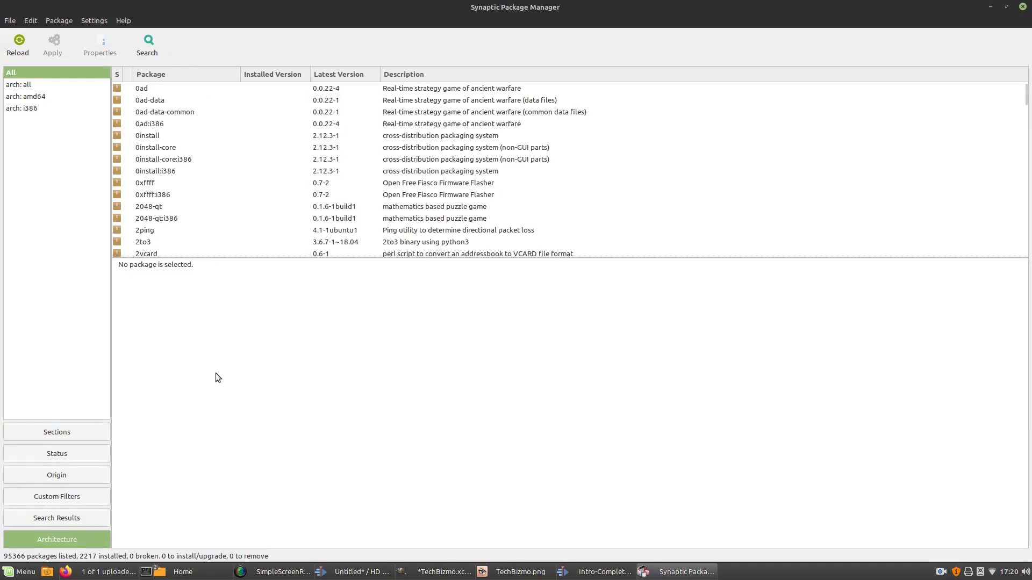
# - Search packages for 'gimp' and scroll to gimp installed at 2.8.22-1
pyautogui.click(148, 44)
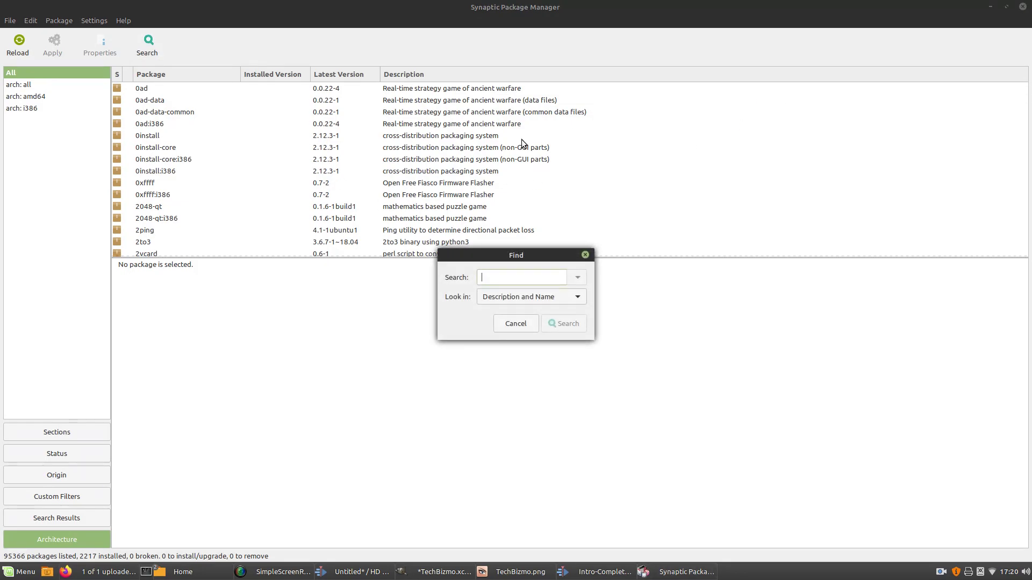
pyautogui.write('gimp')
pyautogui.press('Return')
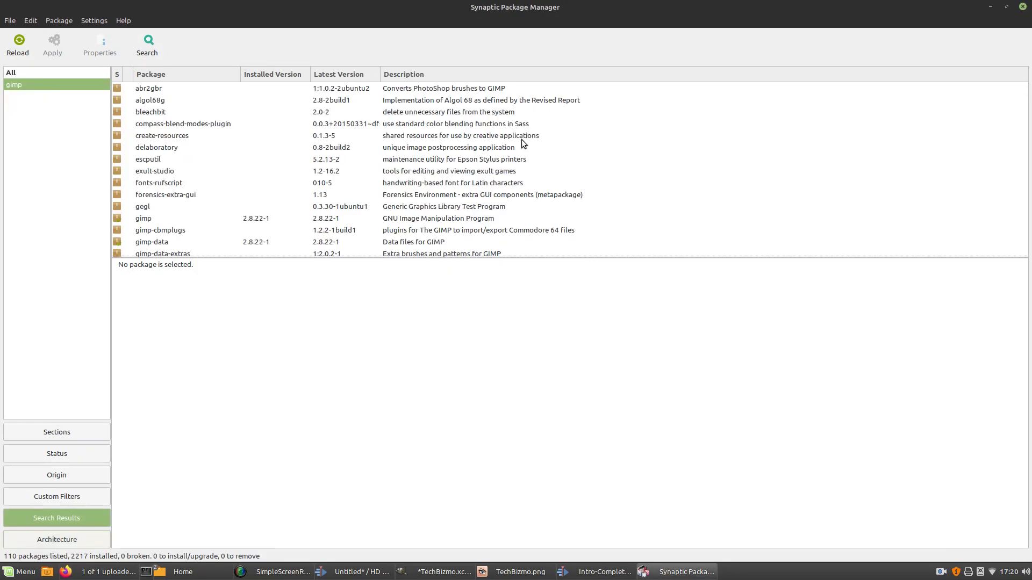
pyautogui.scroll(-1, 215, 210)
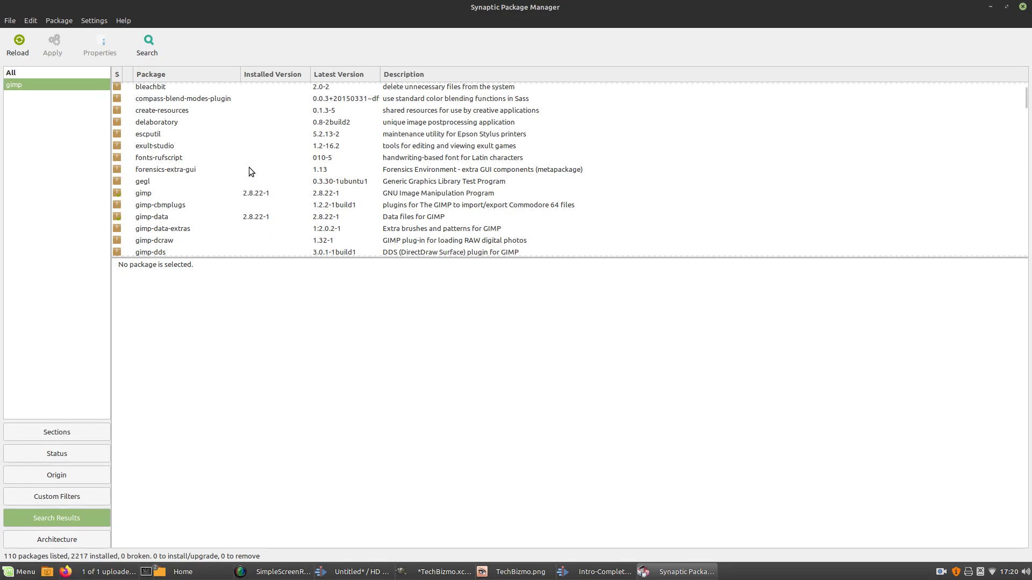
# - Mark the gimp package for removal and apply the change, freeing 15.8 MB
pyautogui.click(247, 194)
pyautogui.scroll(1, 124, 194)
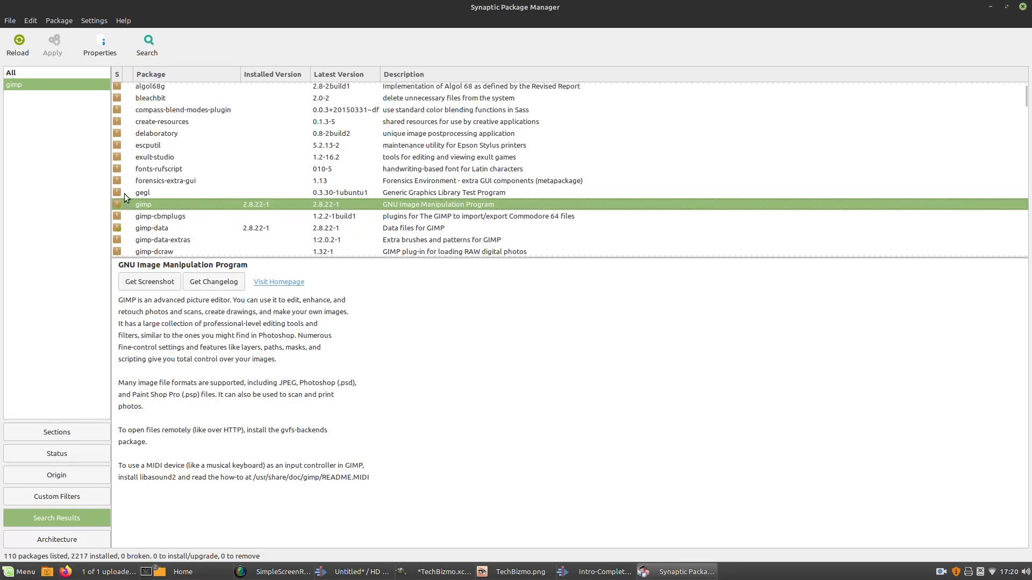
pyautogui.rightClick(128, 206)
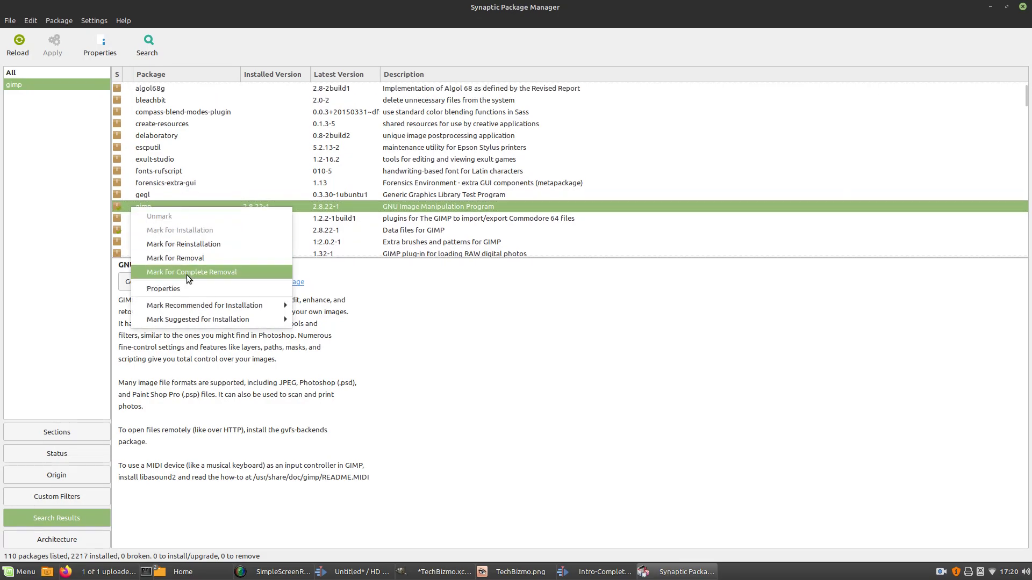
pyautogui.click(407, 576)
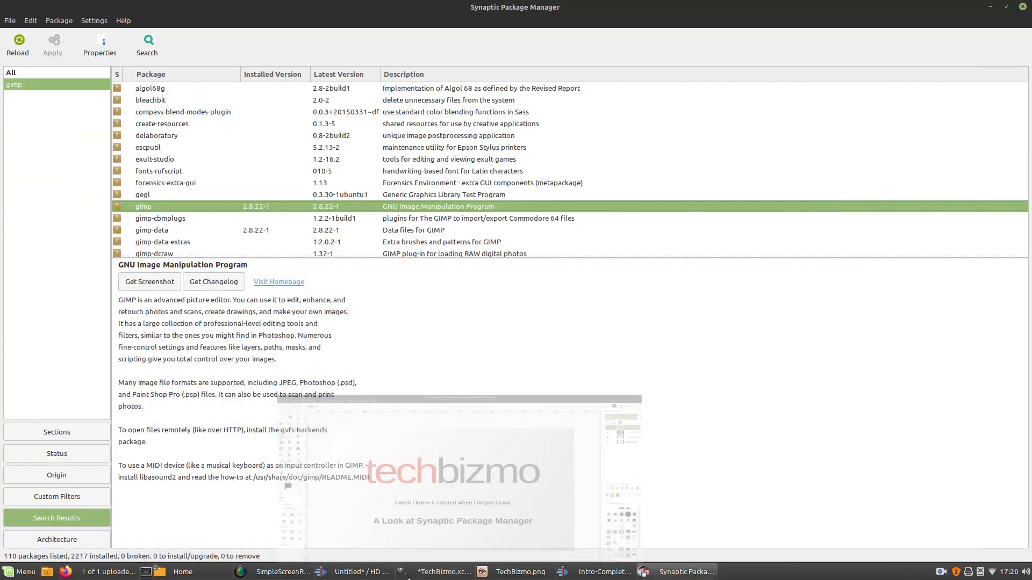
pyautogui.rightClick(177, 210)
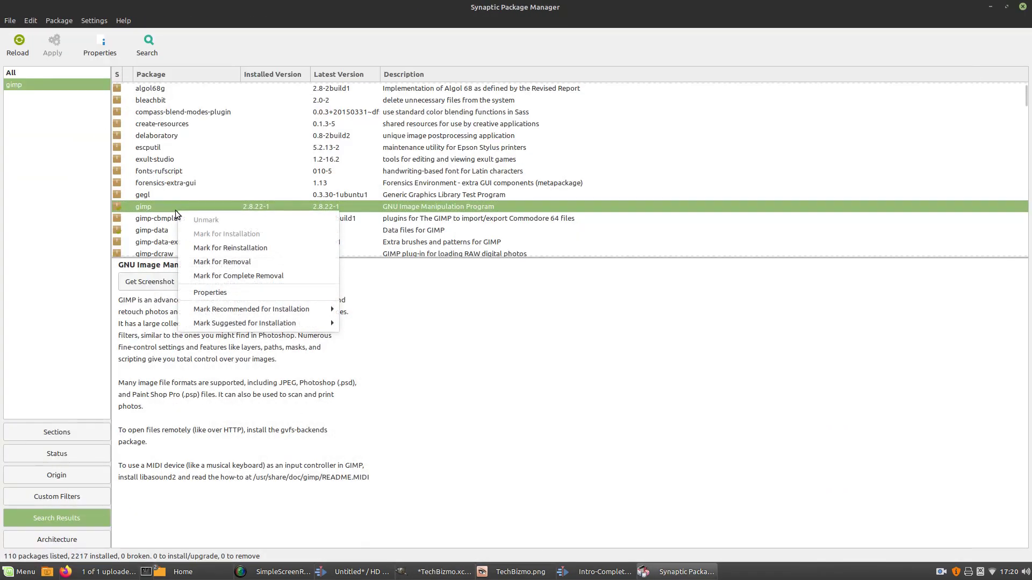
pyautogui.click(233, 261)
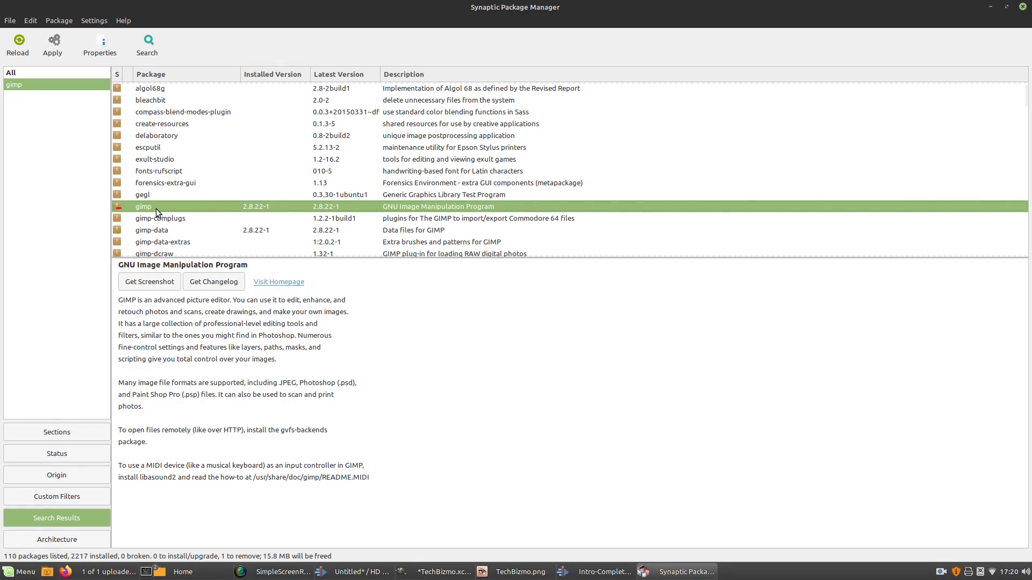
pyautogui.click(52, 46)
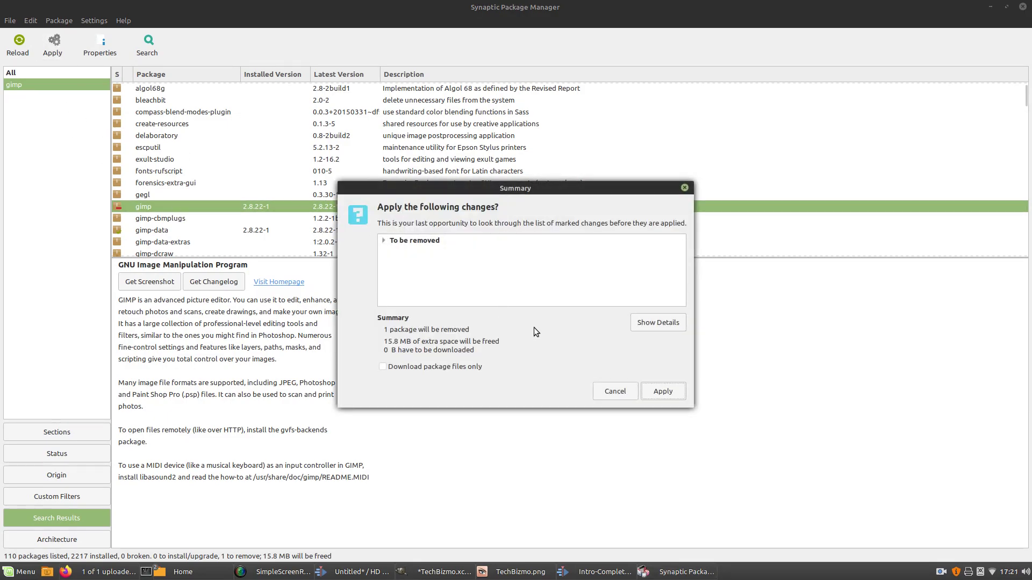
pyautogui.click(665, 395)
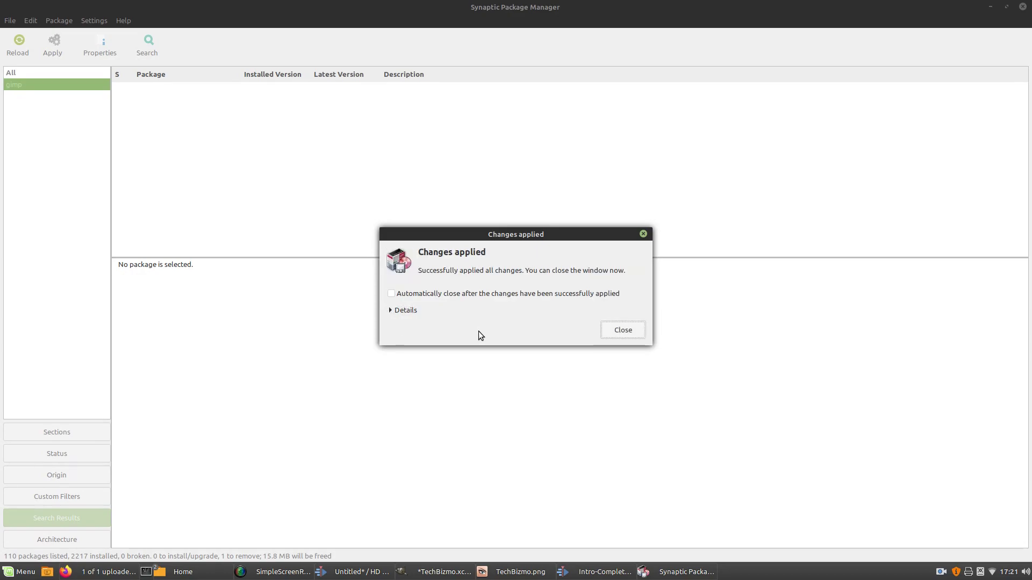
# - Dismiss the changes-applied notice and rerun the 'gimp' search, showing gimp uninstalled
pyautogui.click(621, 330)
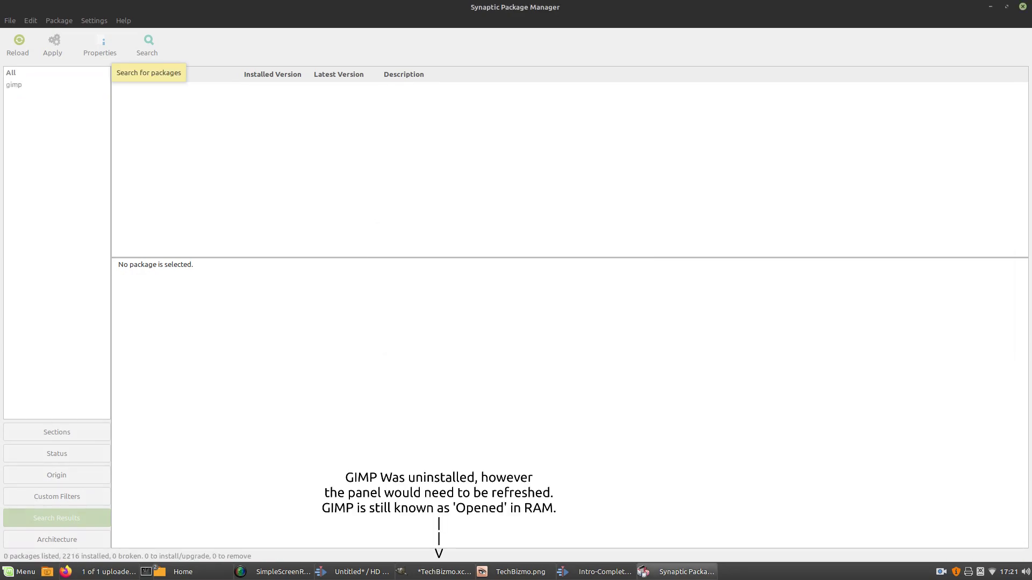
pyautogui.click(136, 43)
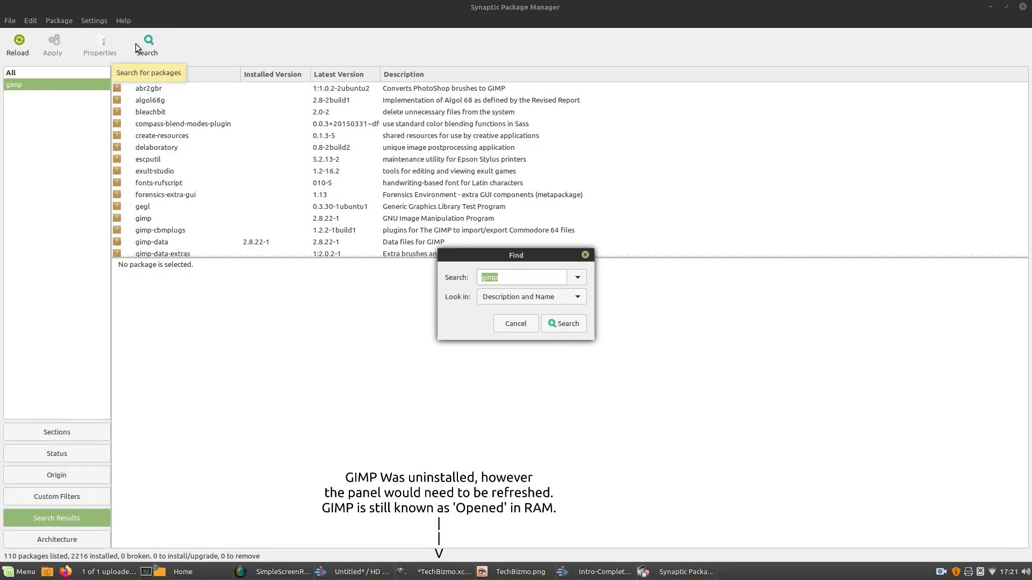
pyautogui.write('gimp')
pyautogui.press('Return')
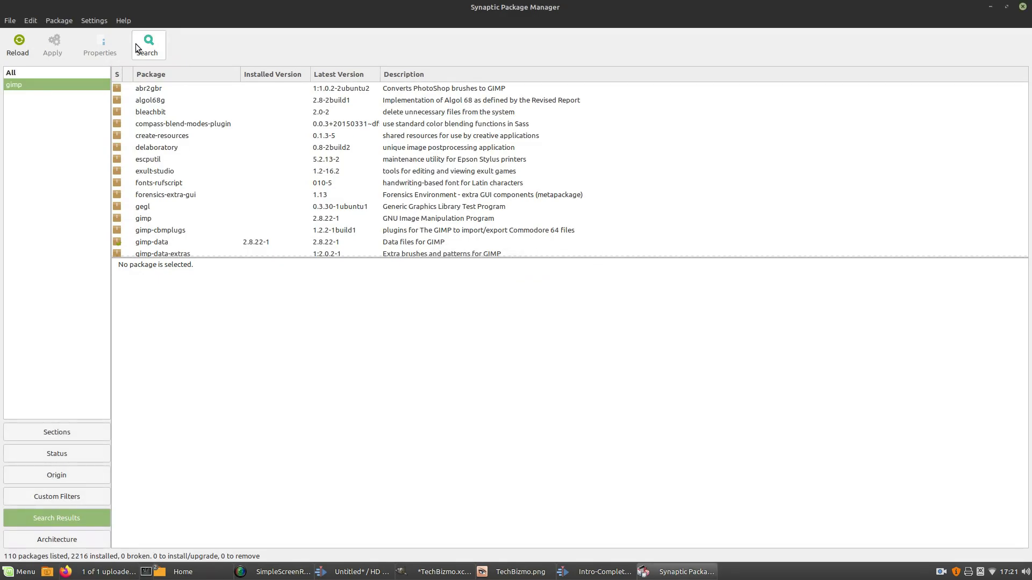
# - Mark gimp for installation and apply it, reinstalling version 2.8.22-1
pyautogui.doubleClick(155, 213)
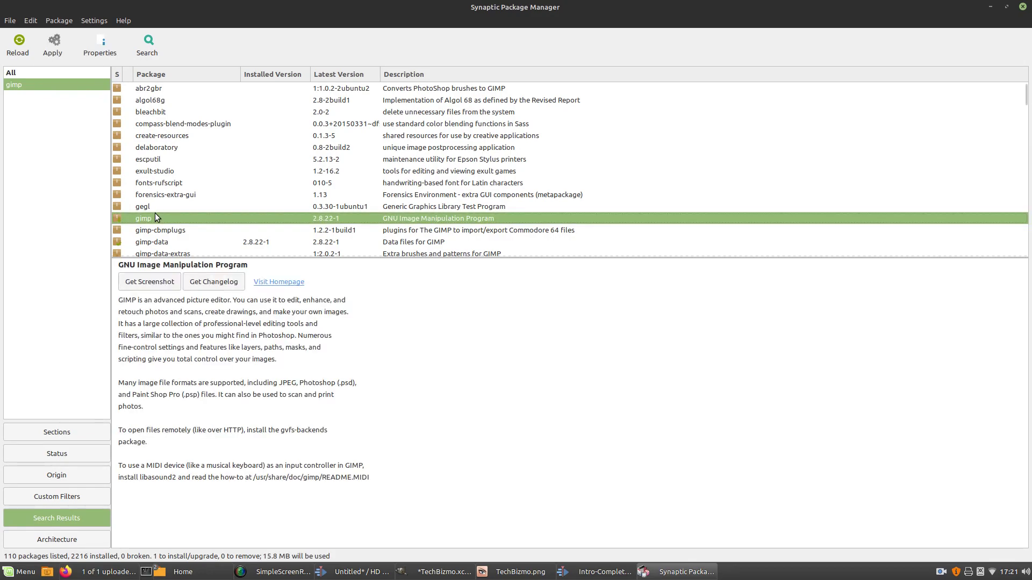
pyautogui.doubleClick(195, 220)
pyautogui.rightClick(196, 220)
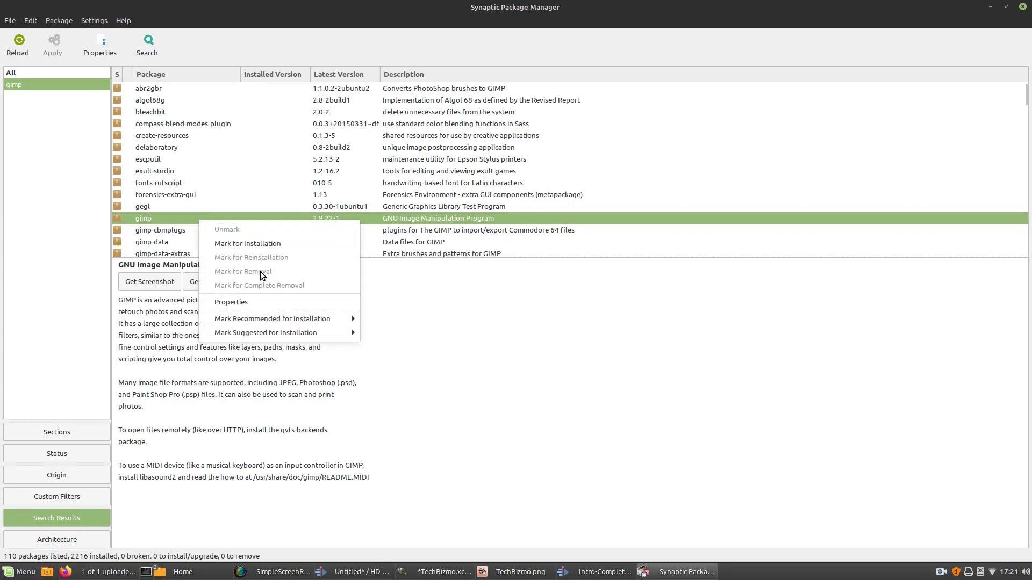
pyautogui.click(246, 243)
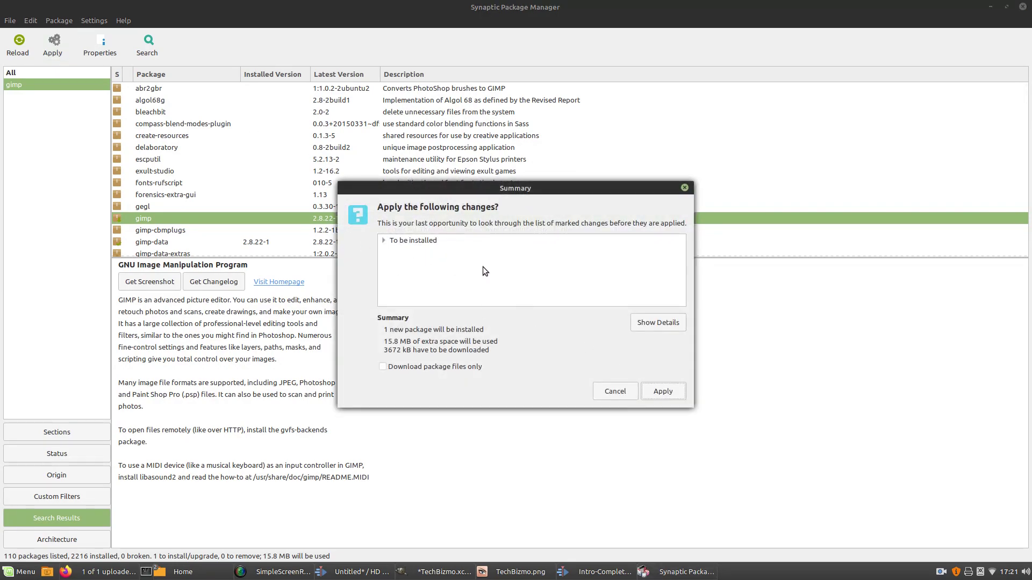
pyautogui.click(662, 391)
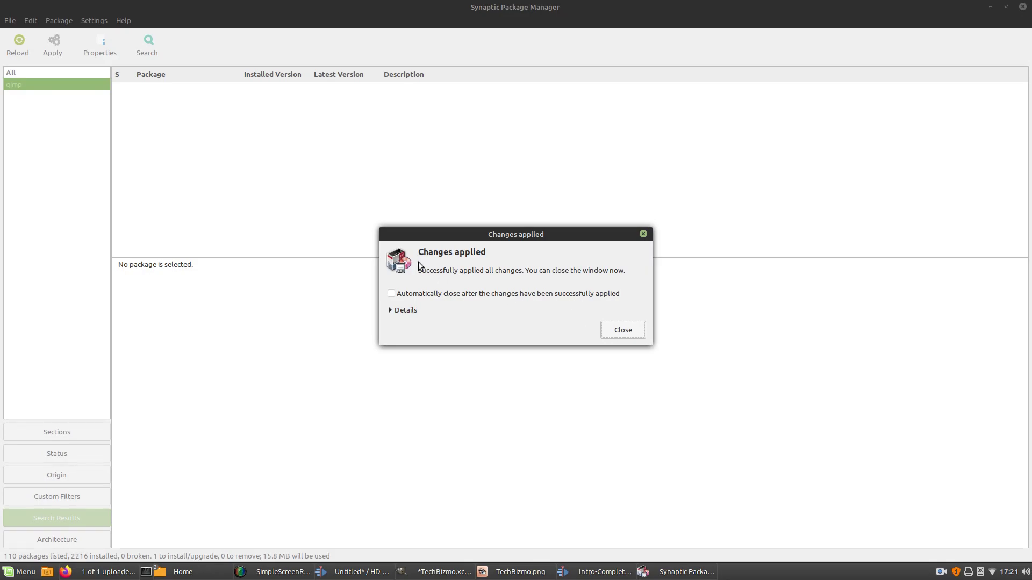
pyautogui.click(602, 336)
# - Launch GIMP by searching 'gimp' in the application menu
pyautogui.click(20, 571)
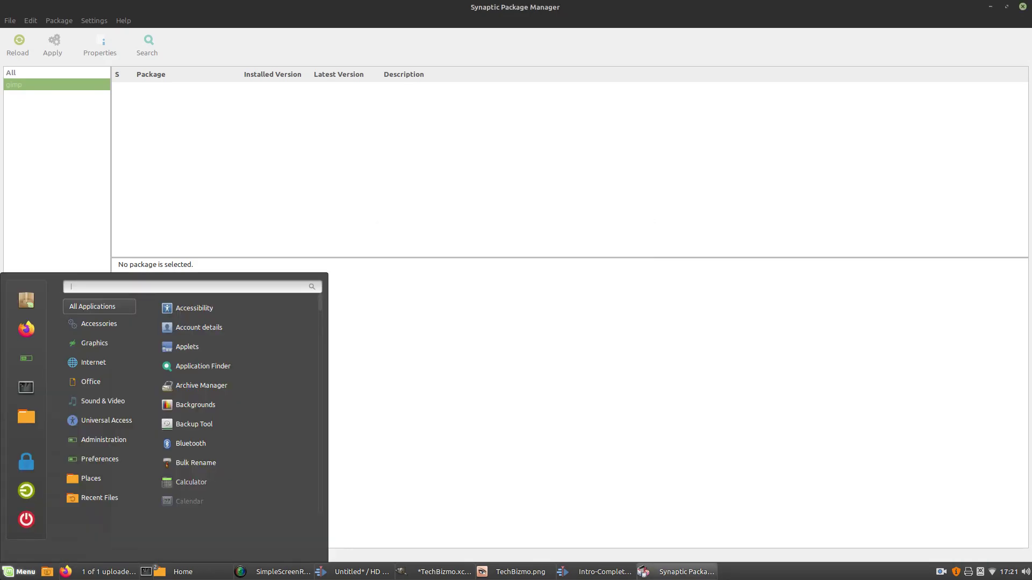
pyautogui.write('gimp')
pyautogui.press('Return')
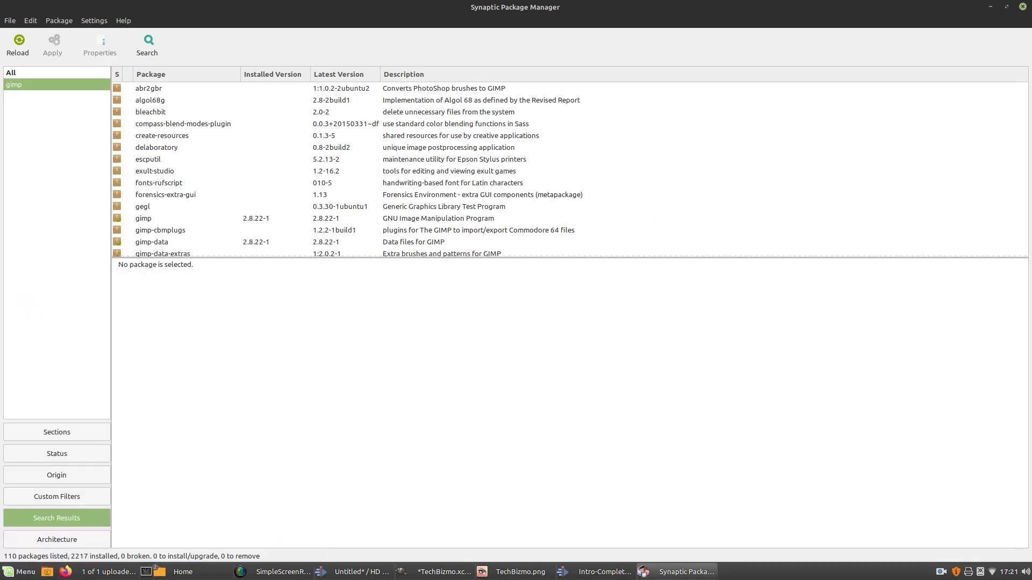